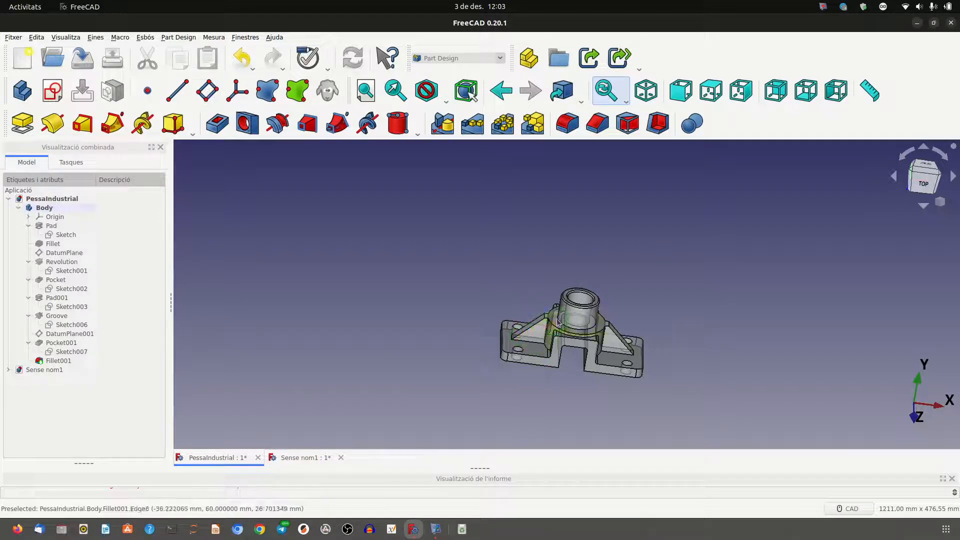
Switch to the unnamed document Sense nom1 and start a new sketch on the XZ plane.
left_click(307, 457)
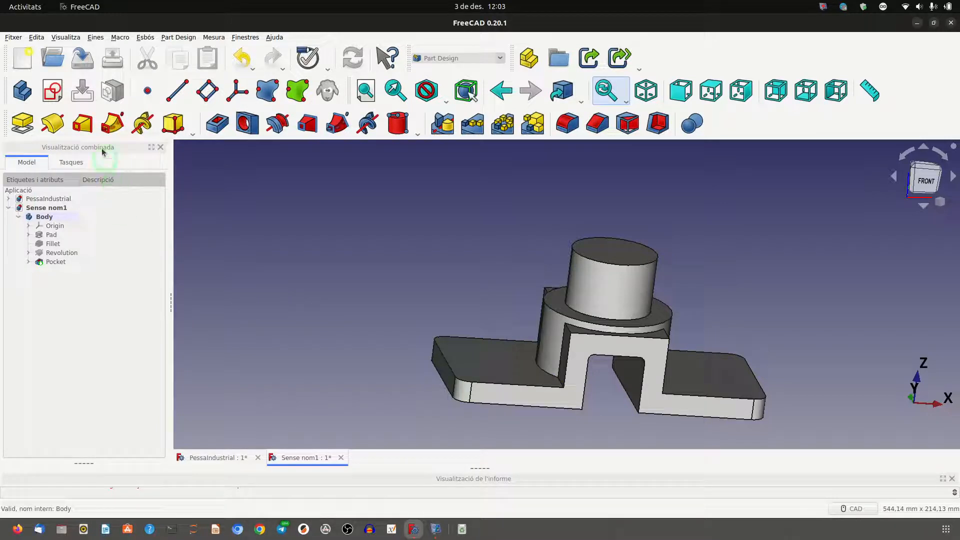
left_click(50, 100)
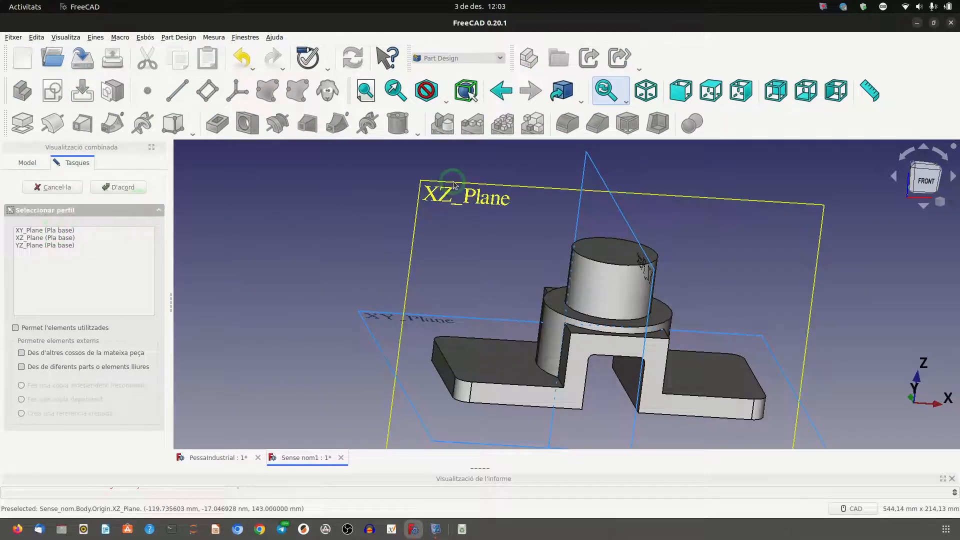
left_click(453, 184)
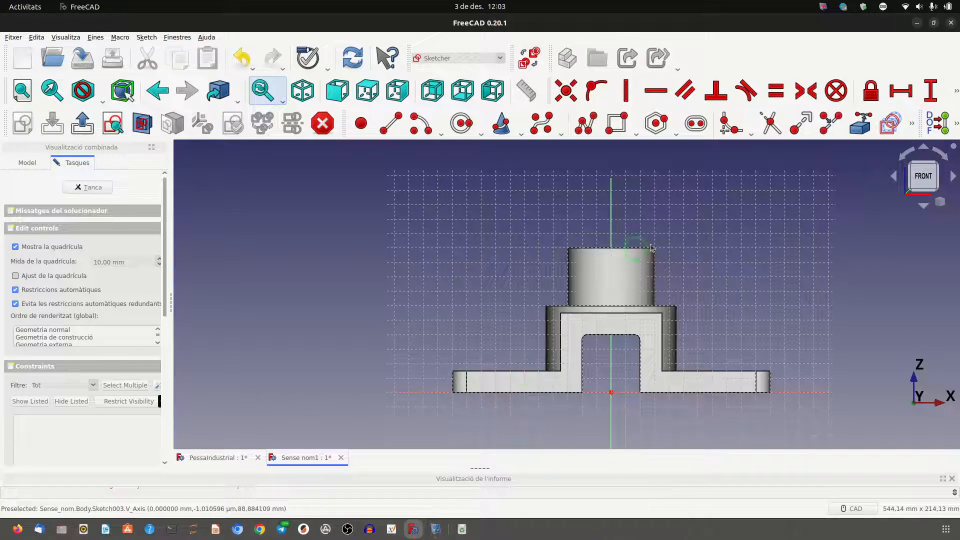
Link the base plate's left upper edge and the bridge's adjoining vertical edge as external geometry in the sketch.
left_click(859, 126)
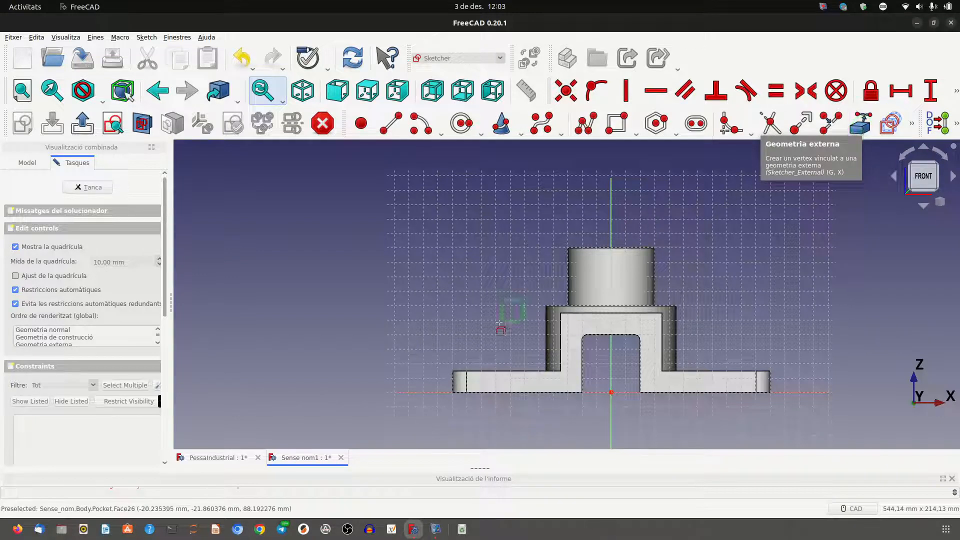
left_click(502, 370)
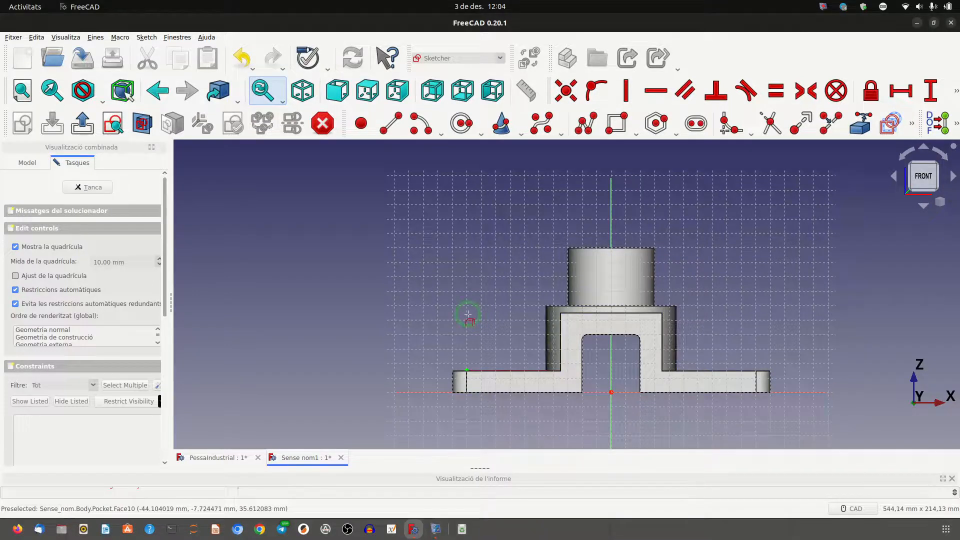
scroll(468, 313, "up", 1)
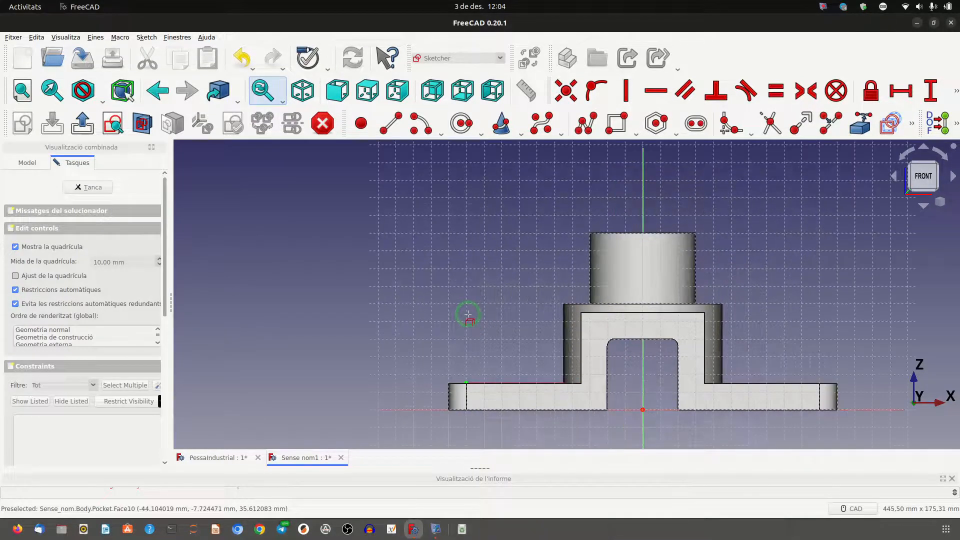
left_click(580, 340)
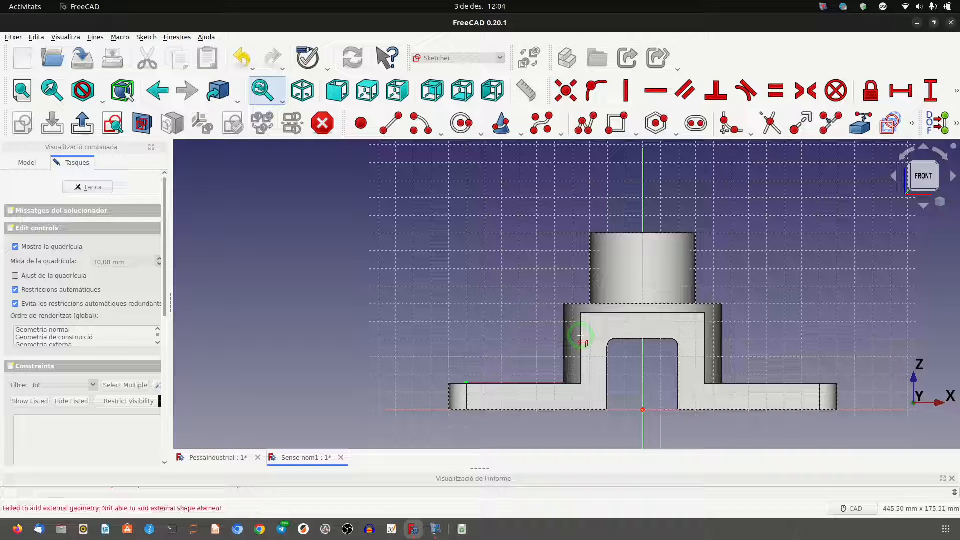
scroll(508, 336, "up", 1)
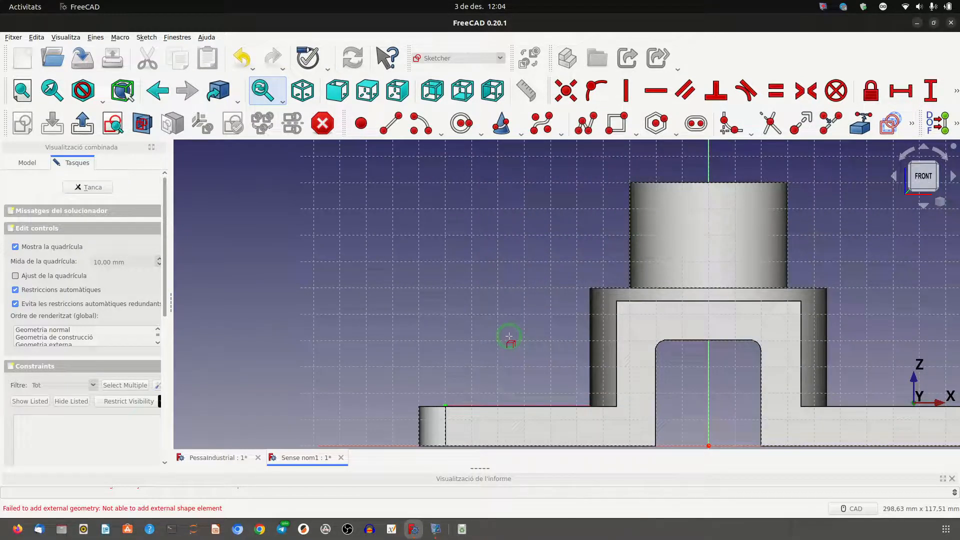
Hide the Pocket feature so only the sketch and its linked edges are displayed.
middle_click_drag(520, 315, 531, 338)
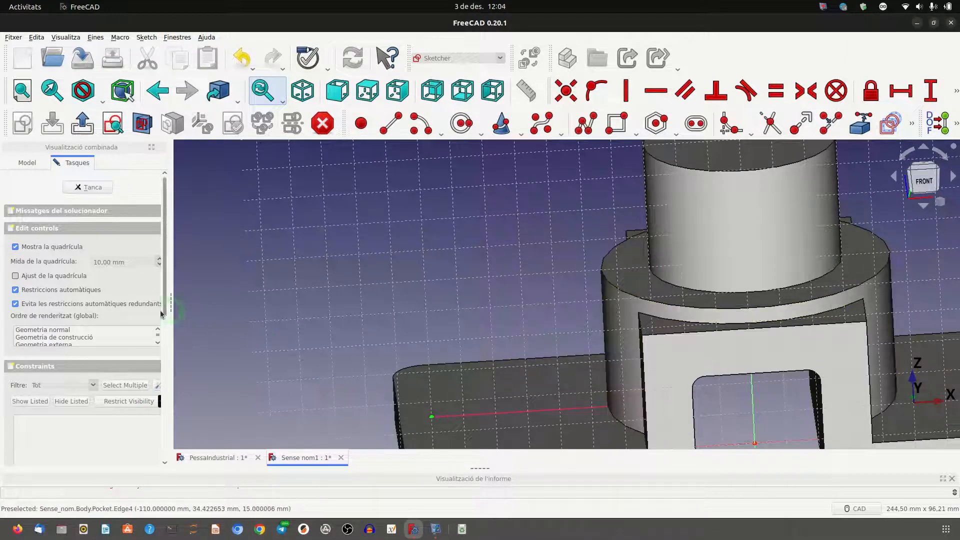
scroll(220, 305, "down", 1)
scroll(227, 307, "down", 1)
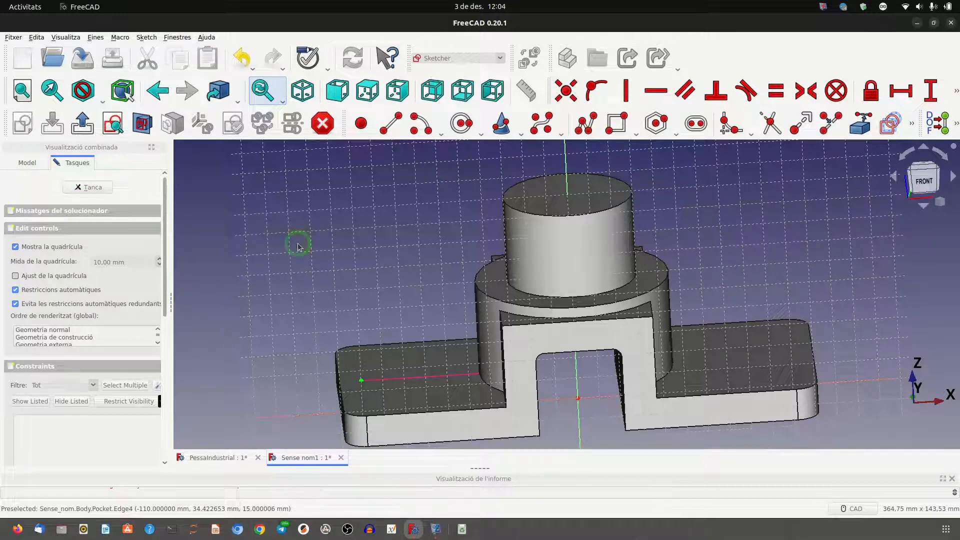
left_click(34, 164)
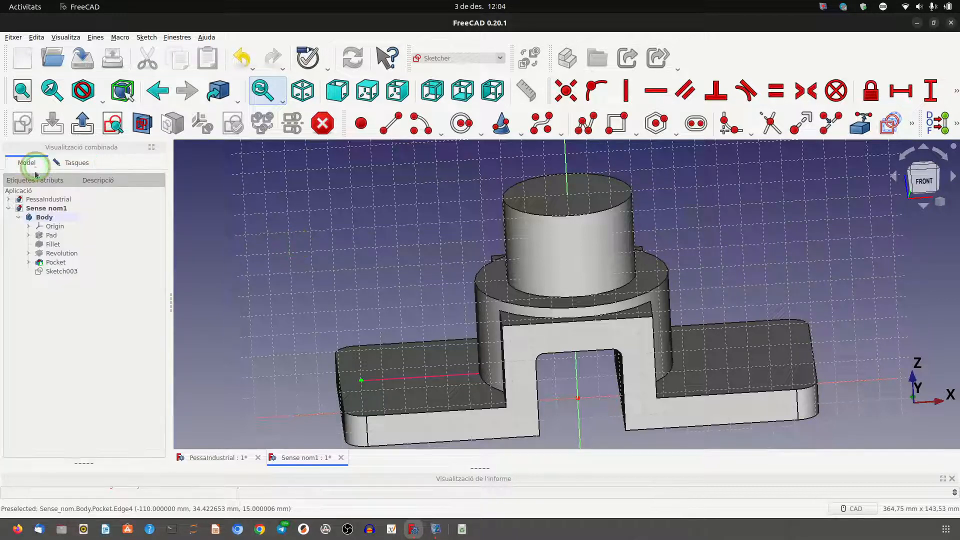
left_click(55, 263)
key("space")
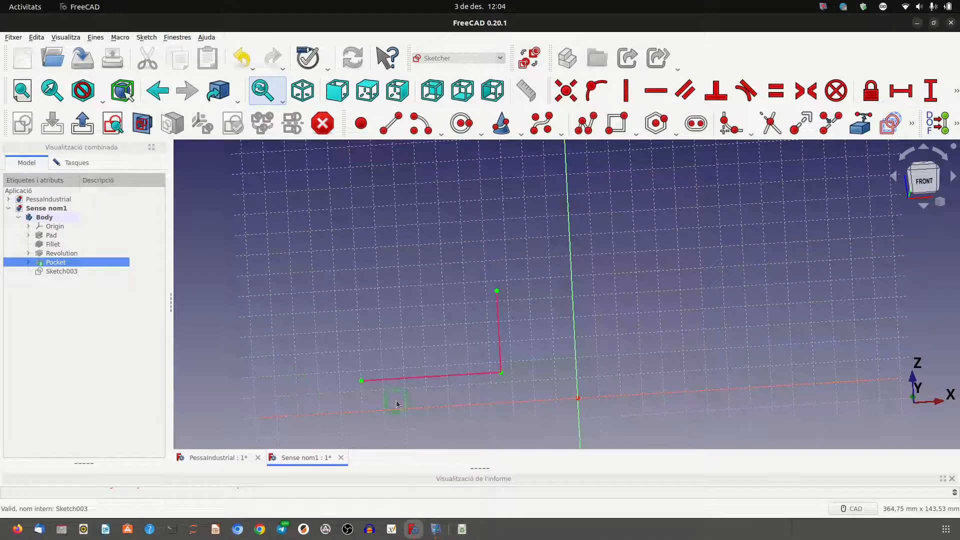
Draw a closed four-sided polyline on the linked edges, about 60 mm wide and 40 mm high, with a sloped outer side.
left_click(582, 131)
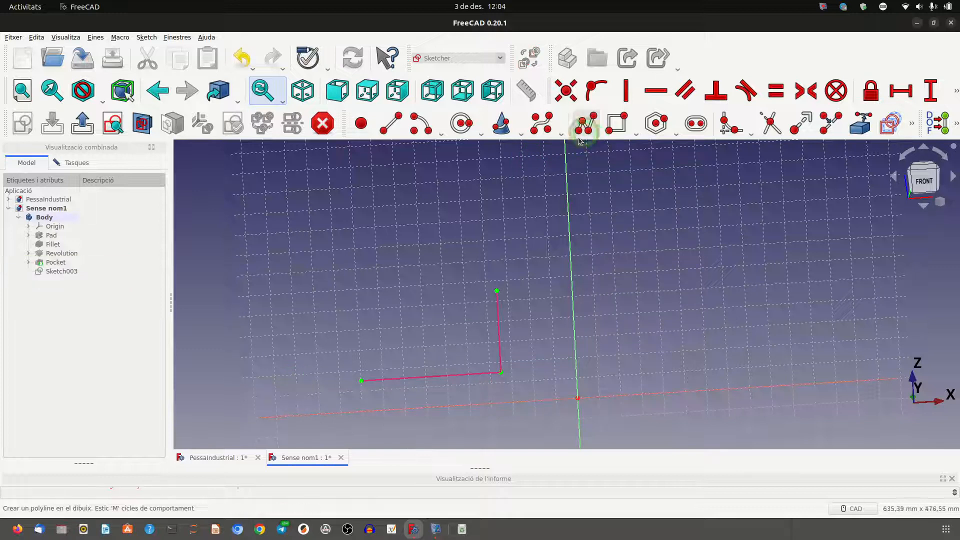
left_click(374, 381)
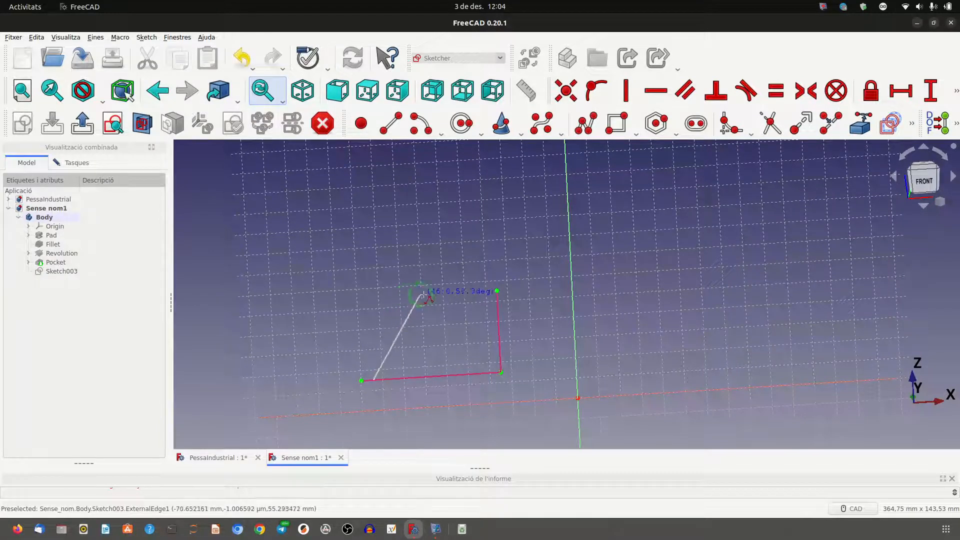
left_click(455, 295)
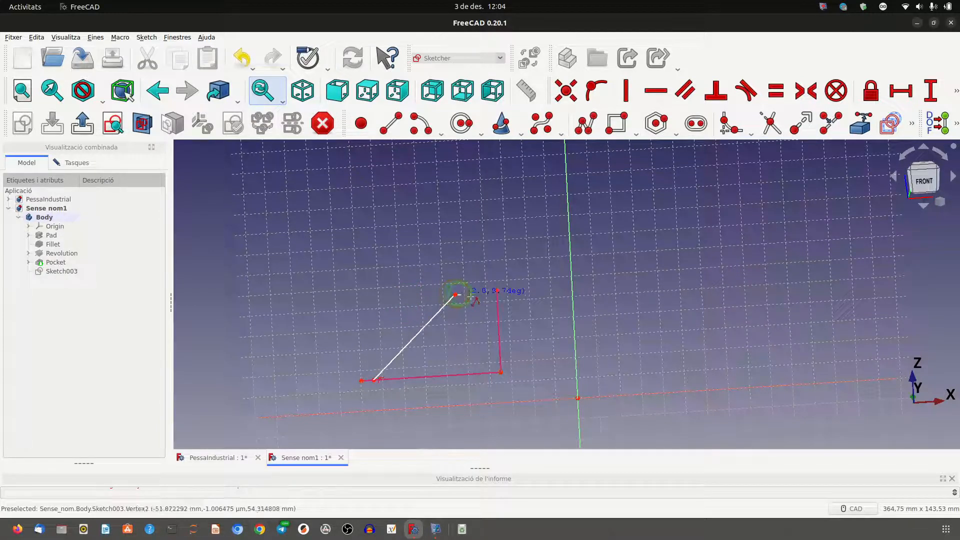
left_click(497, 290)
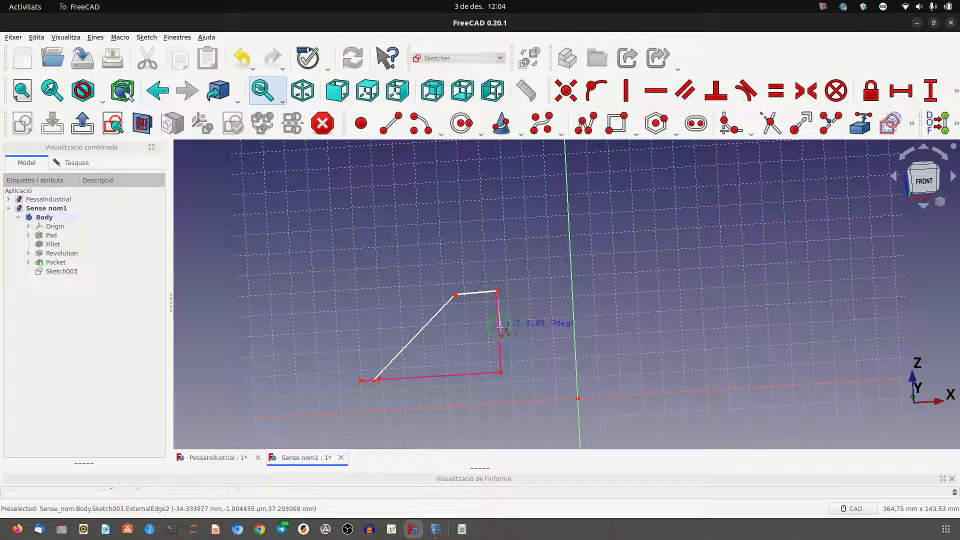
left_click(500, 373)
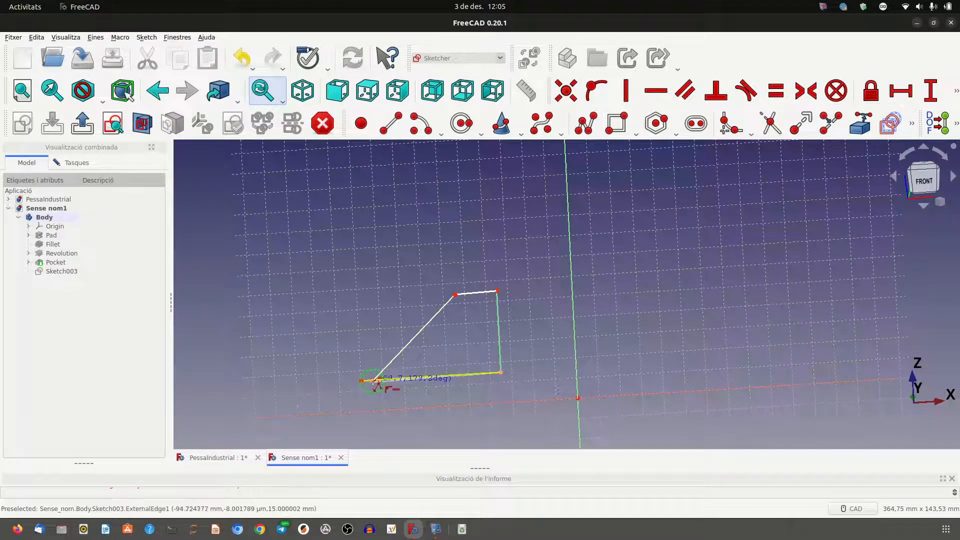
left_click(374, 380)
right_click(364, 344)
Shift the profile's sloped side inward and widen its short top edge to test which parts still move.
mouse_move(392, 366)
left_mouse_down()
mouse_move(380, 317)
mouse_move(402, 354)
mouse_move(420, 359)
mouse_move(402, 361)
left_mouse_up()
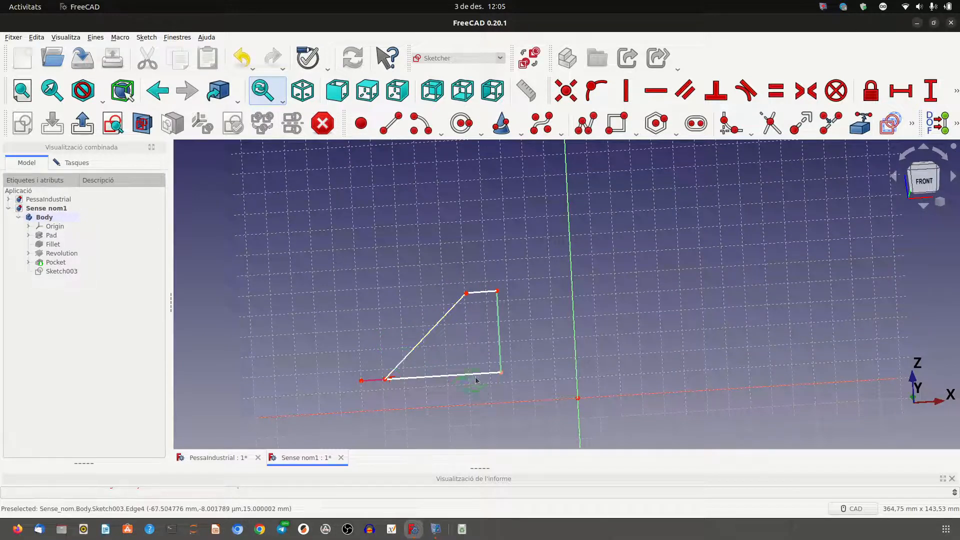
left_click_drag(478, 375, 478, 383)
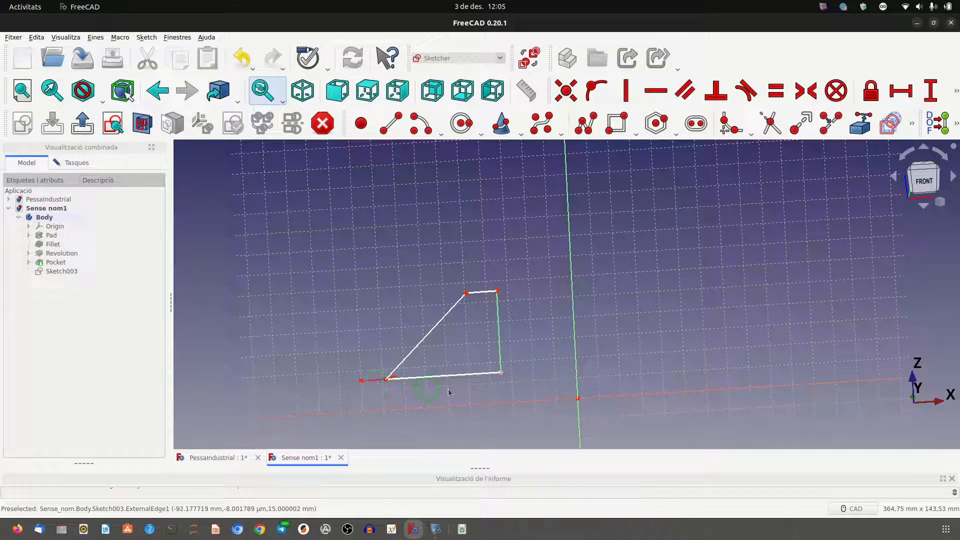
mouse_move(497, 301)
left_mouse_down()
mouse_move(493, 328)
mouse_move(481, 294)
left_mouse_up()
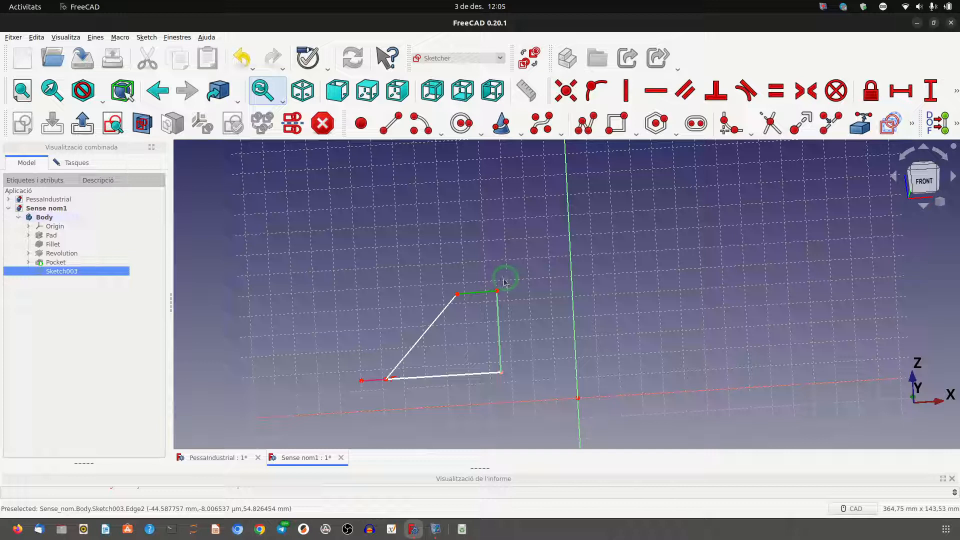
left_click(421, 299)
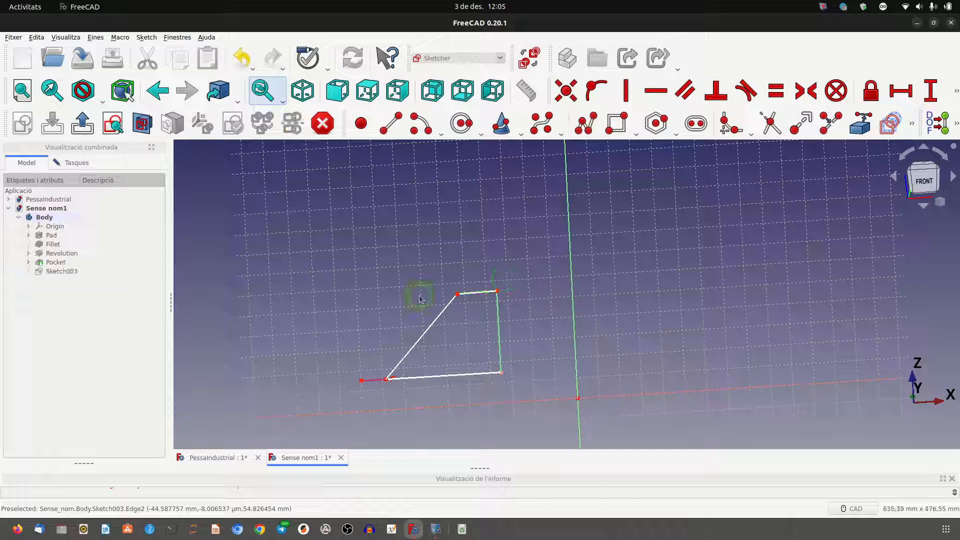
left_click(456, 299)
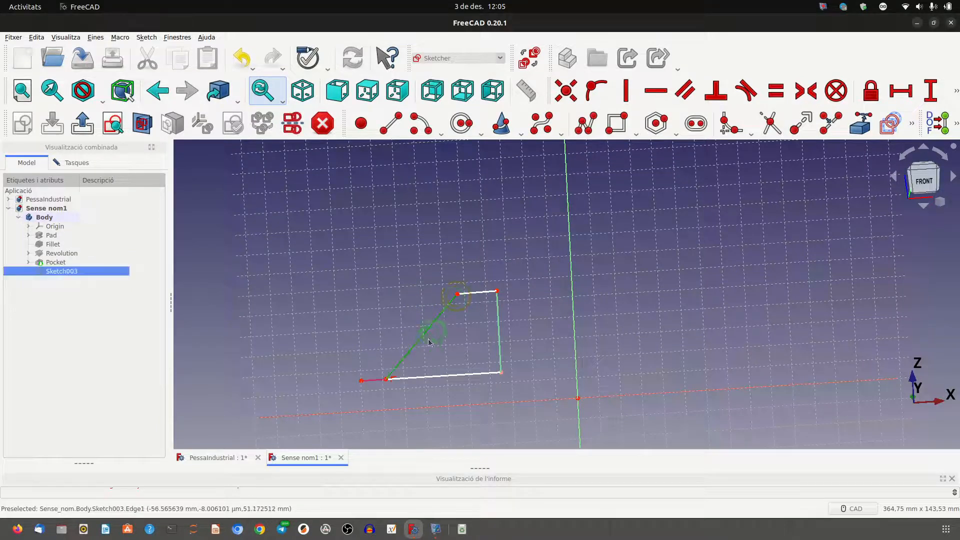
left_click(458, 295)
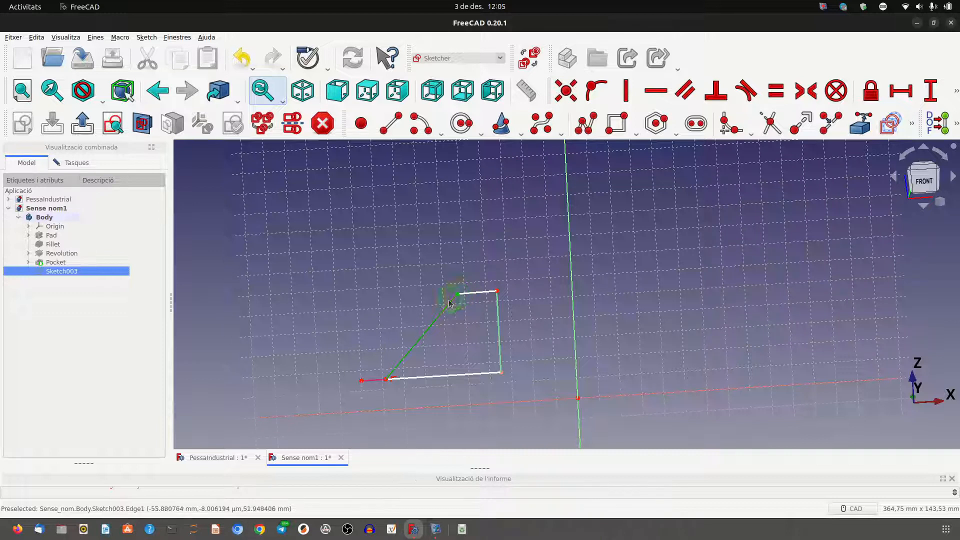
left_click(387, 384)
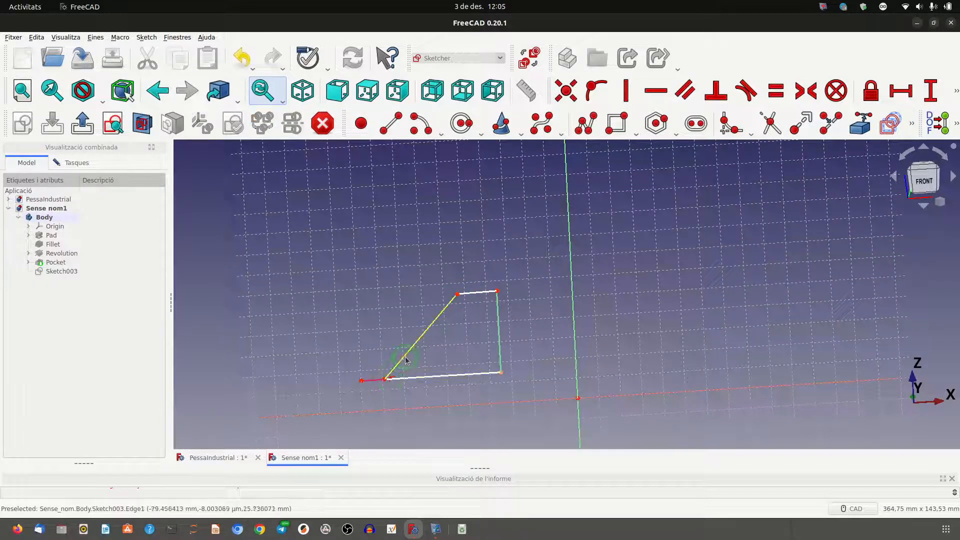
left_click(386, 379)
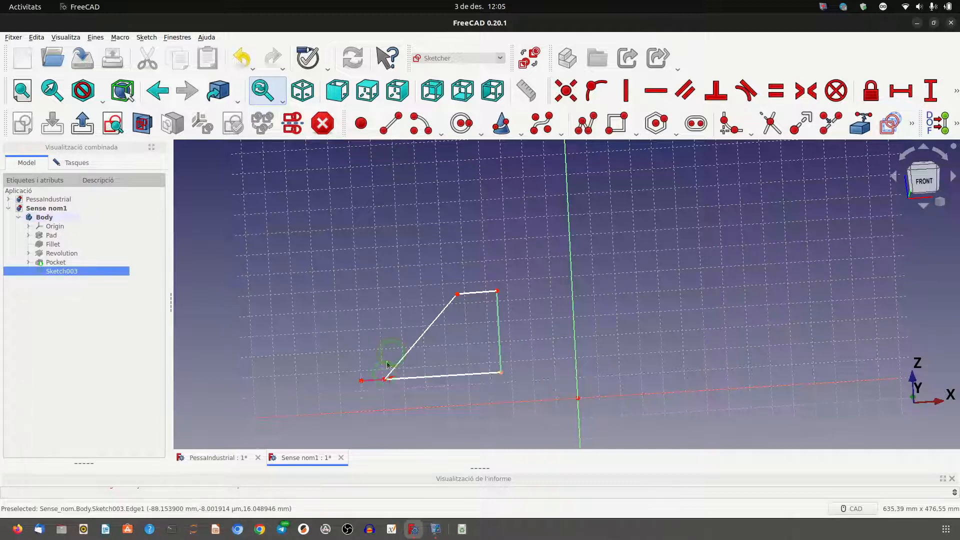
left_click(386, 381)
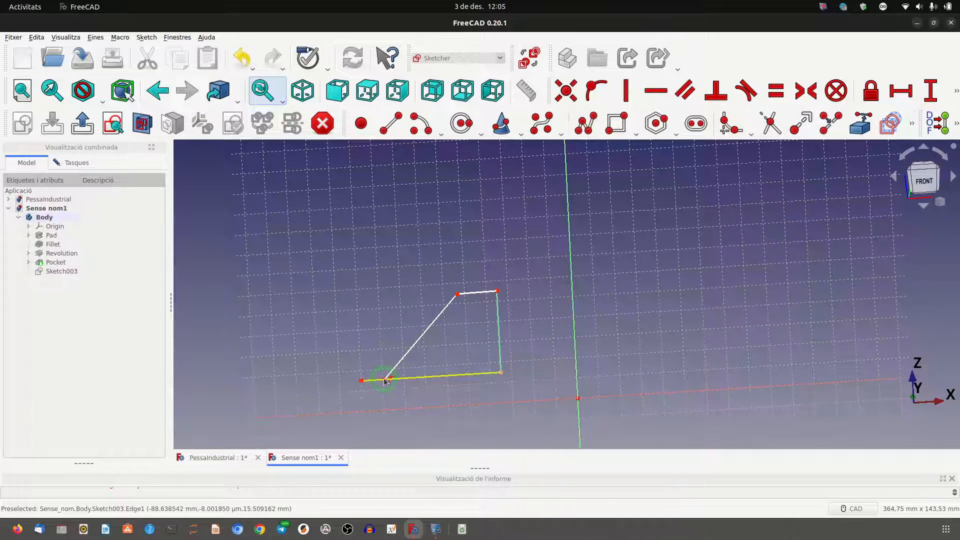
left_click(385, 380)
scroll(386, 362, "up", 3)
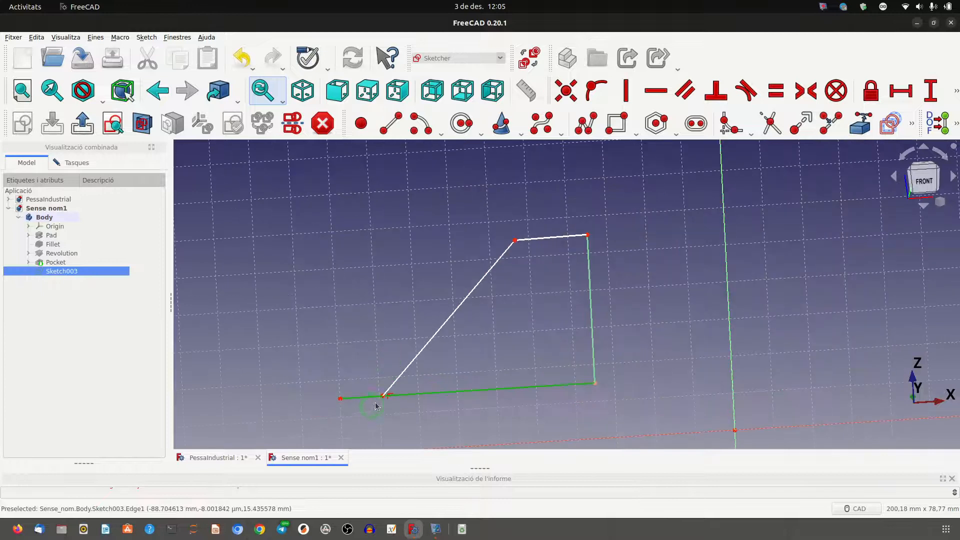
left_click(385, 367)
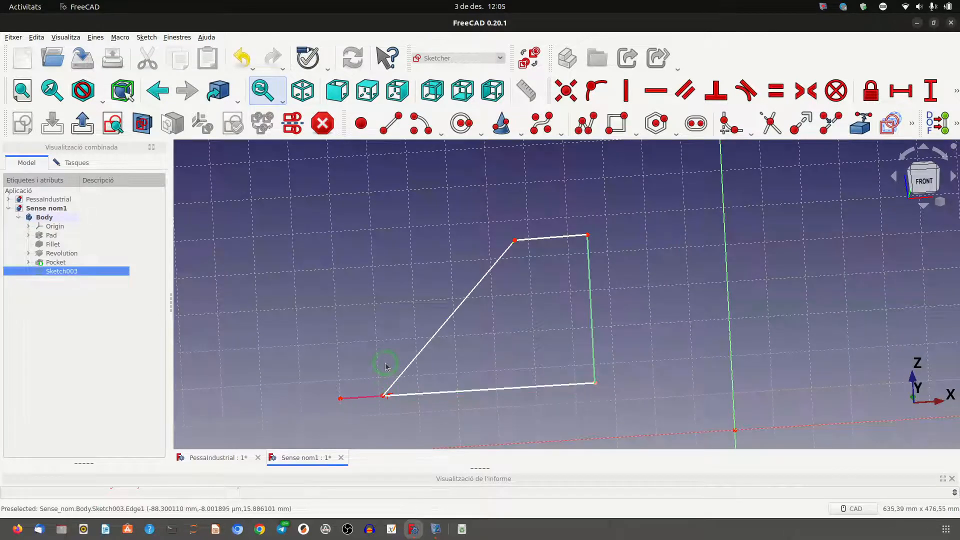
Constrain the horizontal distance between the sloped line's lower and upper endpoints to 45 mm.
left_click(383, 396)
scroll(490, 281, "up", 1)
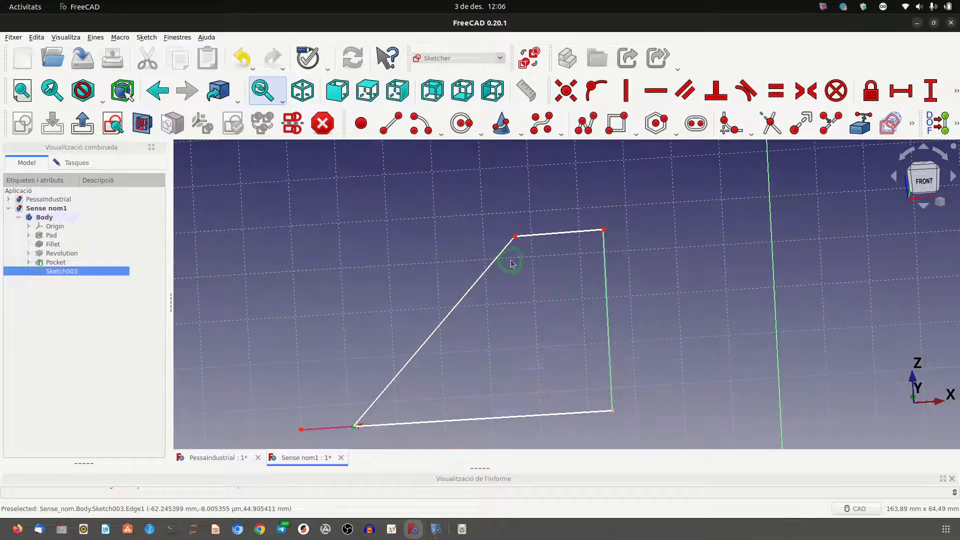
middle_click_drag(371, 299, 369, 259)
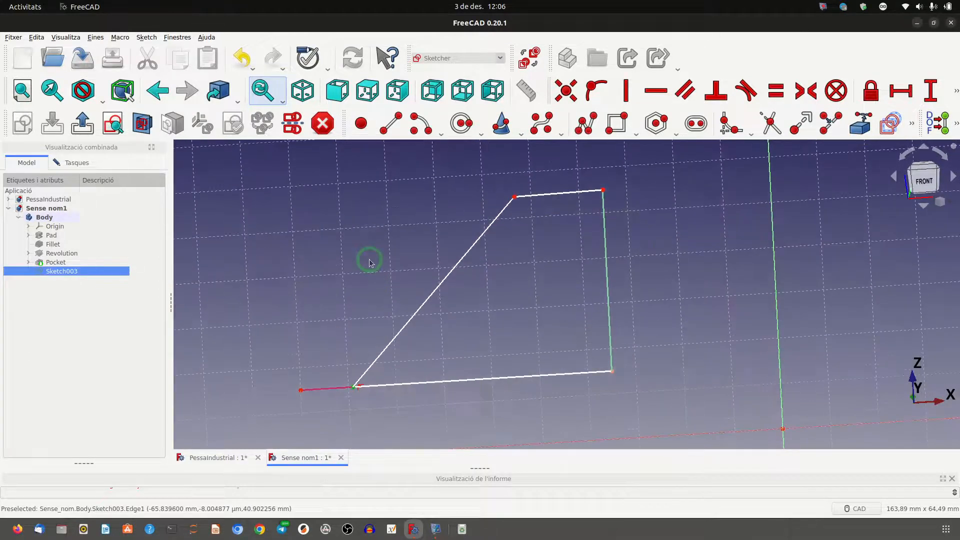
left_click(515, 196)
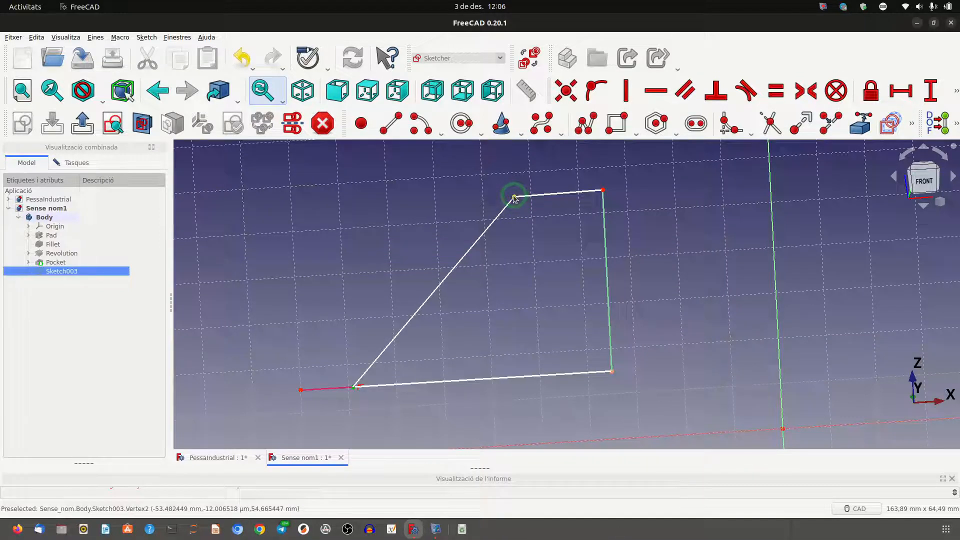
left_click(896, 102)
type("45")
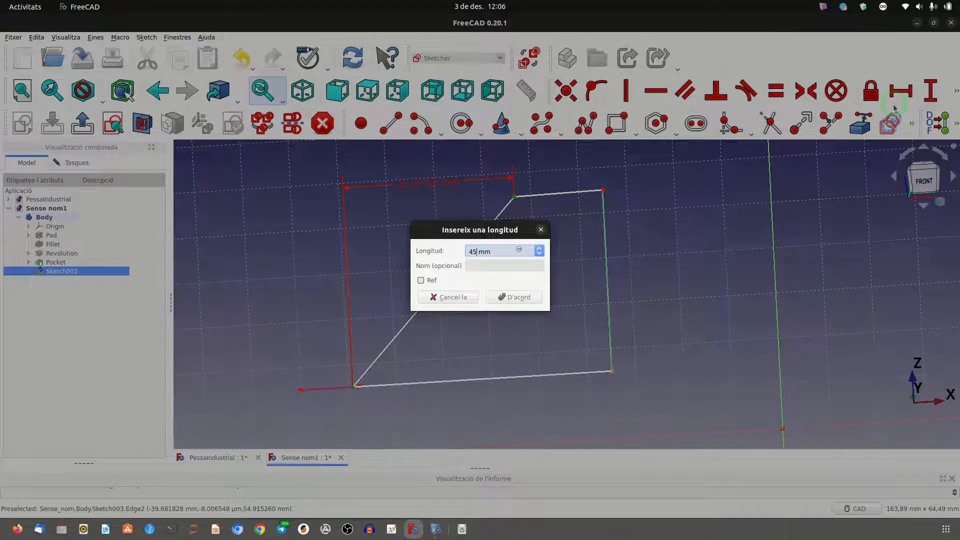
left_click(499, 298)
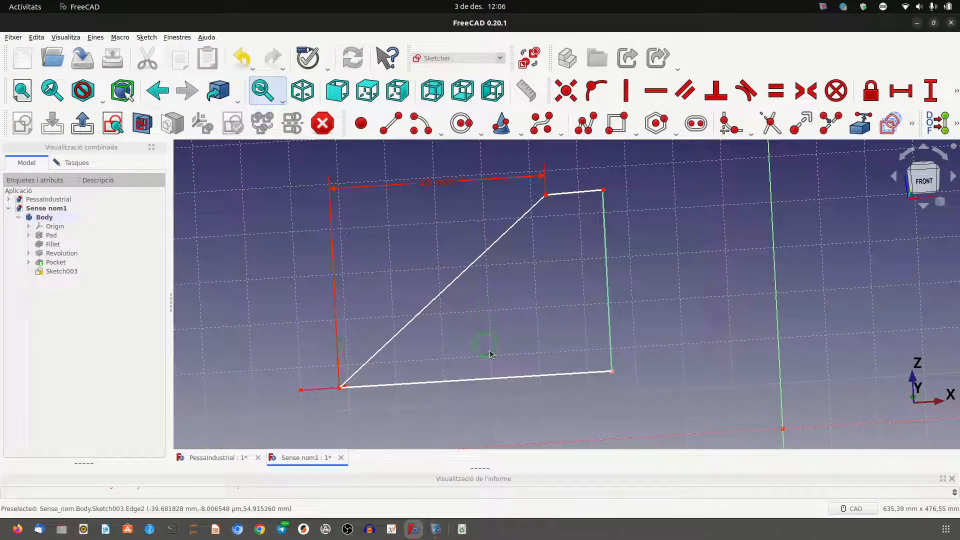
Constrain the horizontal length of the rib profile's bottom edge to 55 mm.
left_click(523, 377)
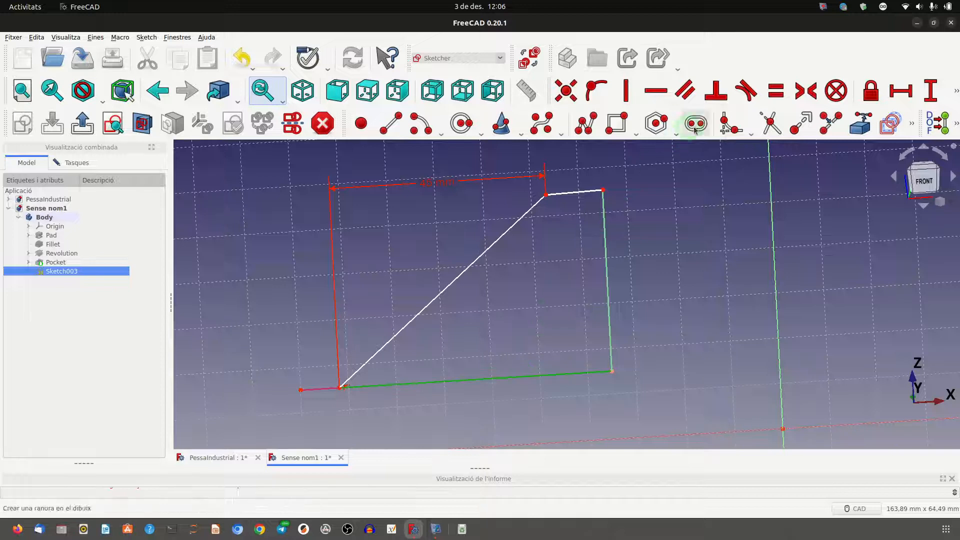
left_click(897, 95)
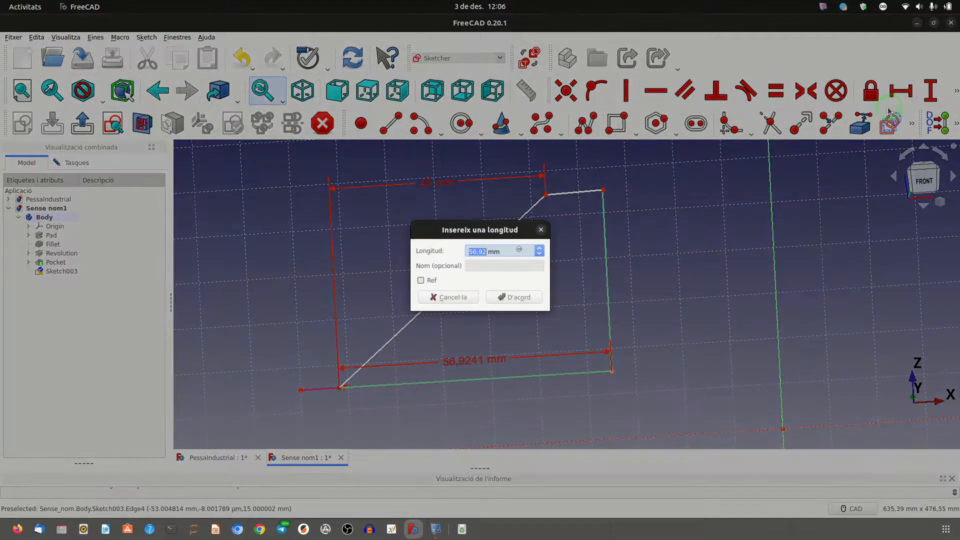
type("55")
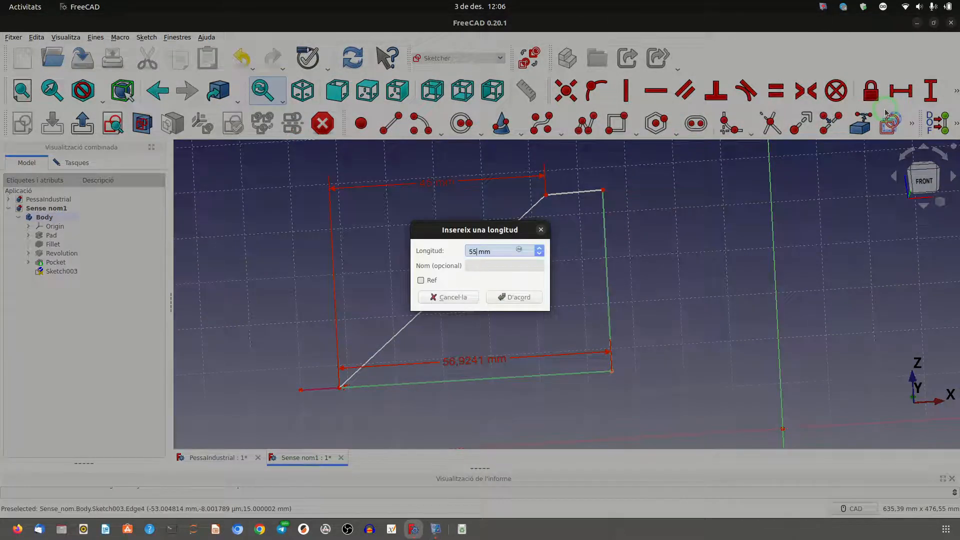
left_click(515, 296)
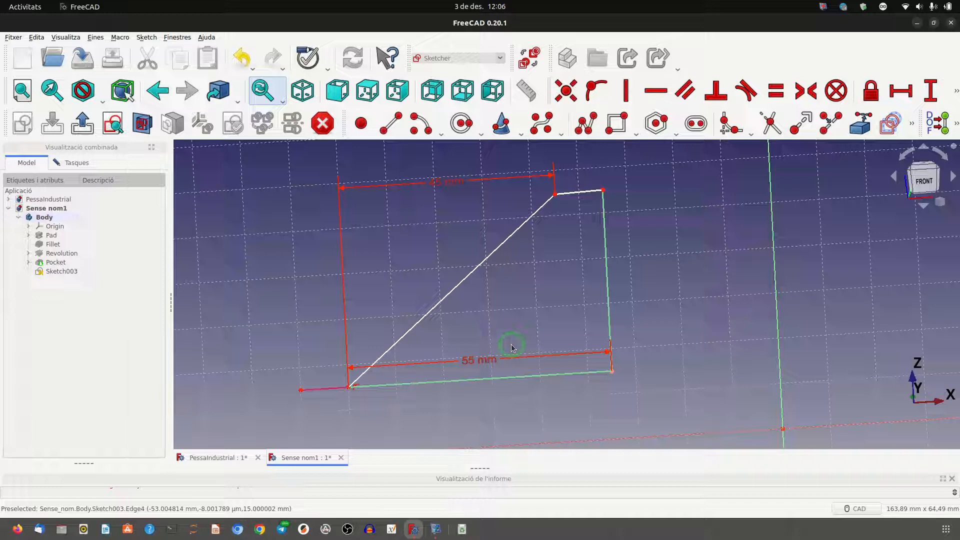
Try to constrain the height of the profile's vertical edge to 45 mm.
left_click(605, 201)
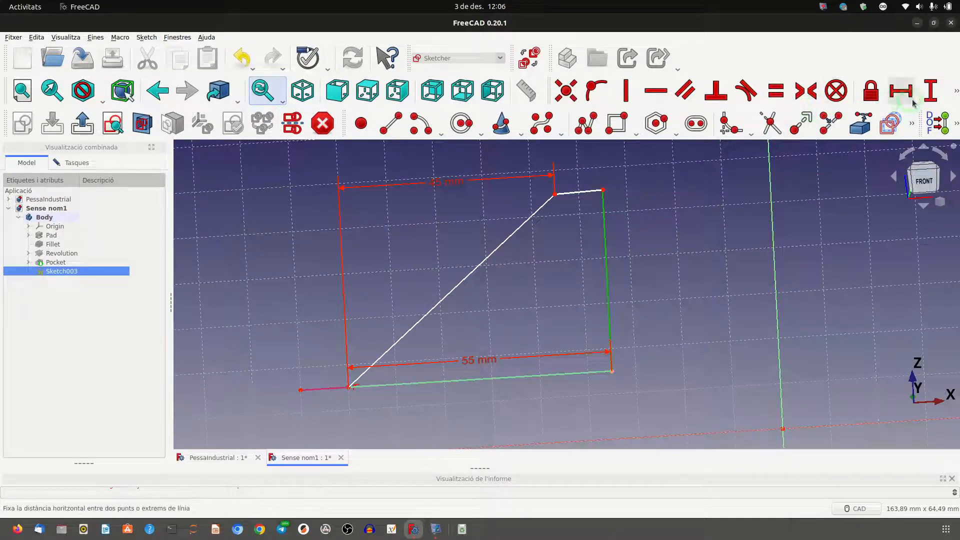
left_click(931, 96)
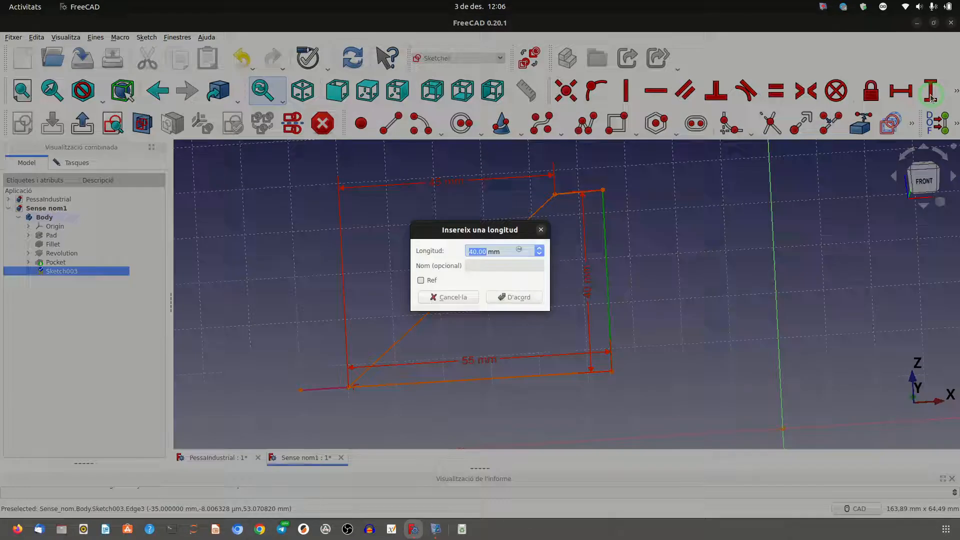
type("45")
key("Return")
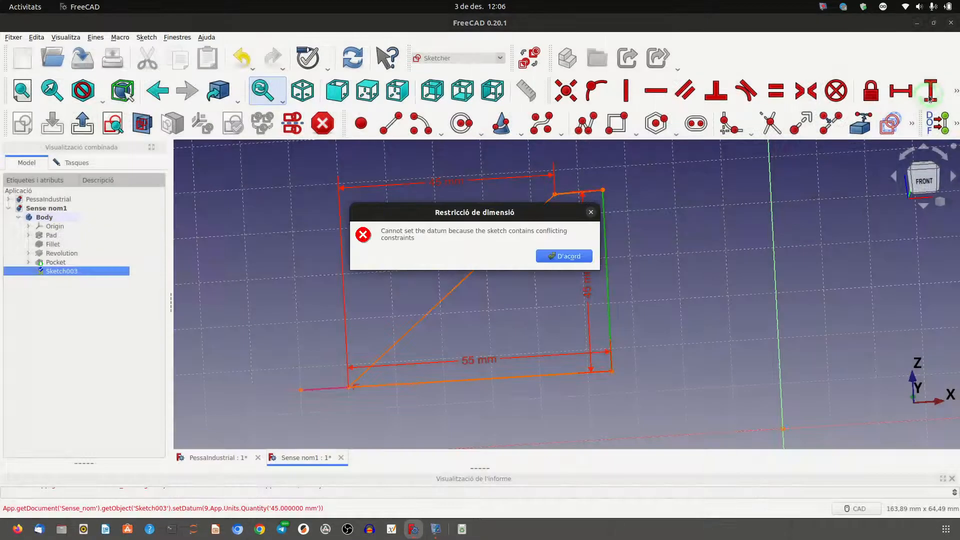
left_click(559, 257)
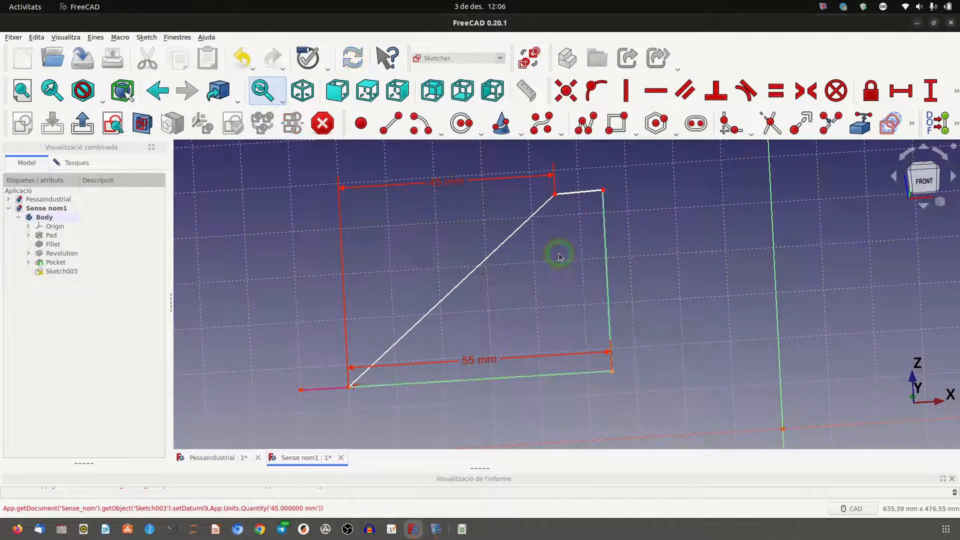
Check the profile's upper inner corner, reopen Sketch003 for editing and look through its constraint list.
left_click(603, 190)
left_click(600, 183)
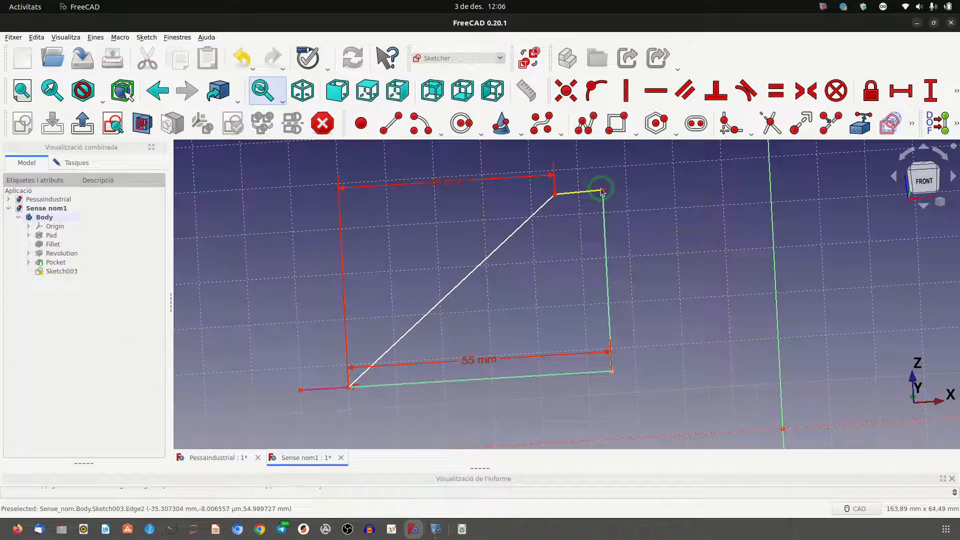
left_click(602, 190)
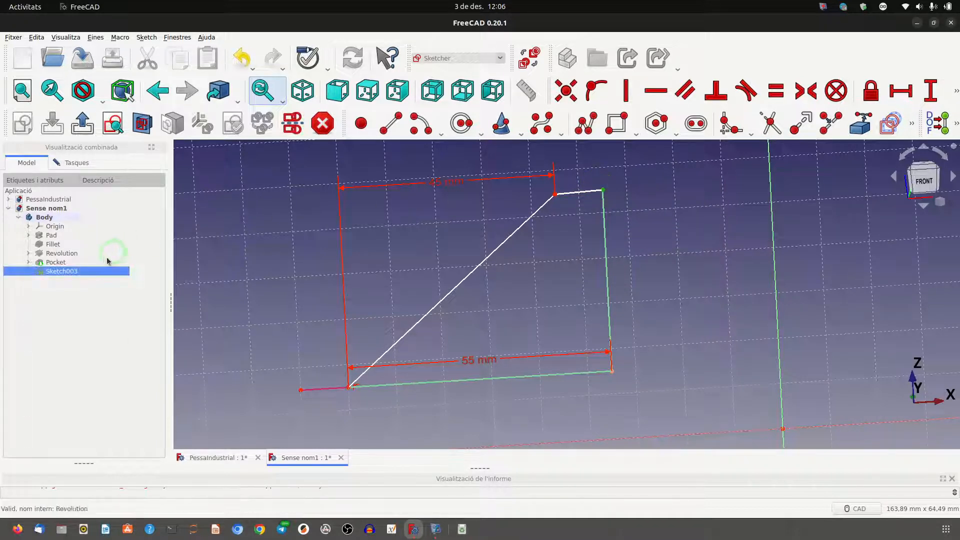
double_click(97, 272)
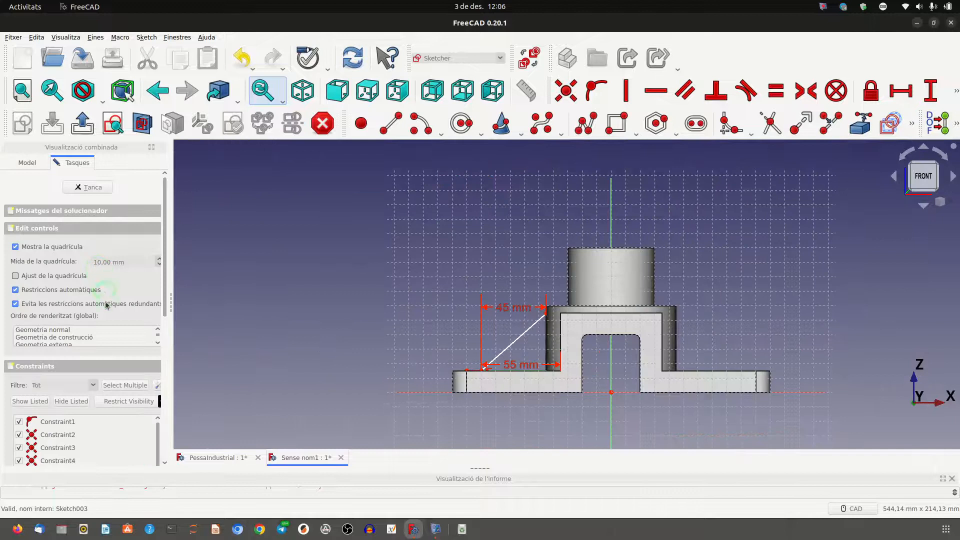
left_click_drag(163, 314, 151, 448)
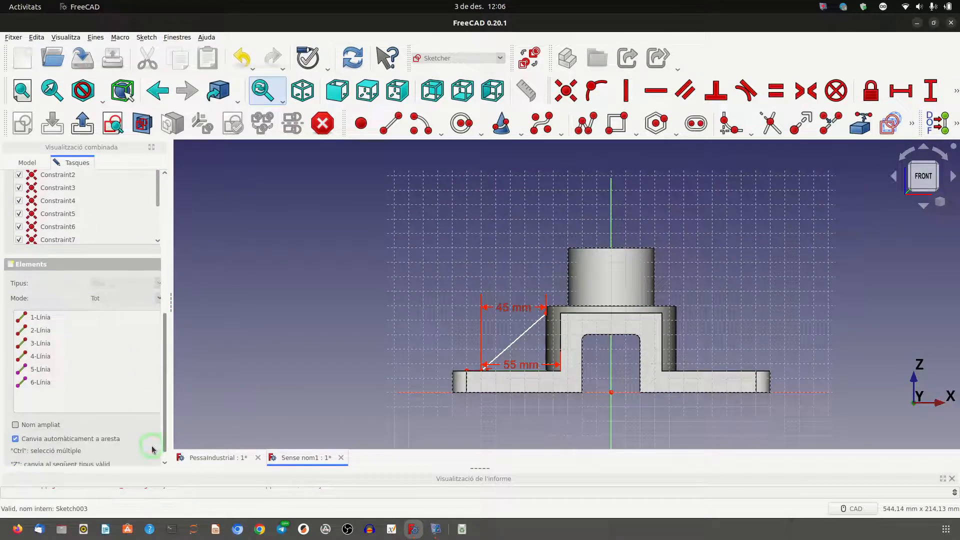
scroll(88, 237, "down", 1)
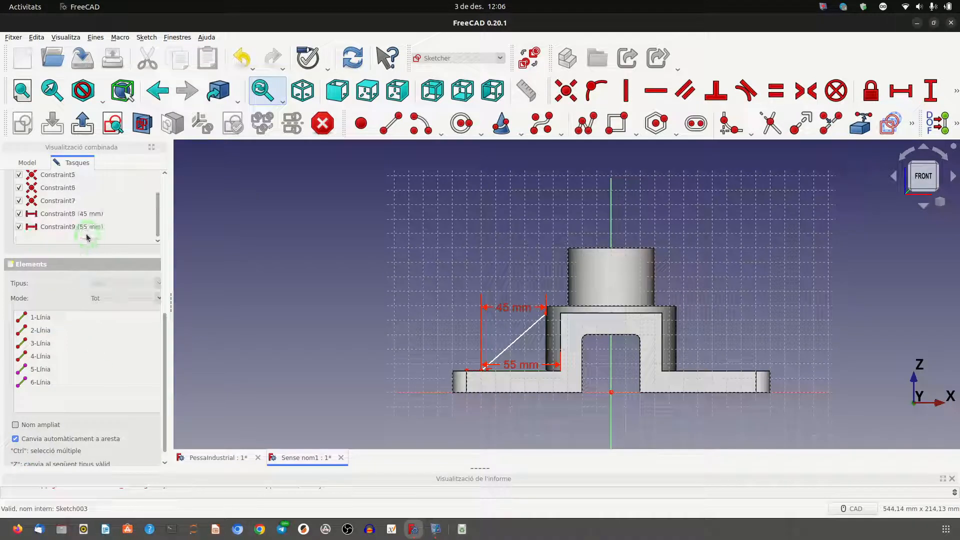
scroll(85, 239, "up", 3)
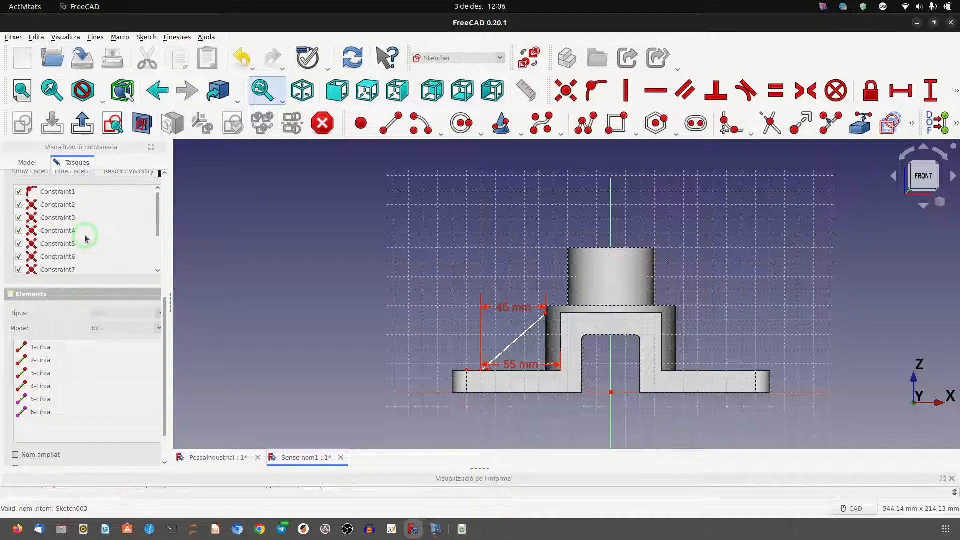
Hide the Pocket feature and open Sketch003 for editing again.
left_click(27, 163)
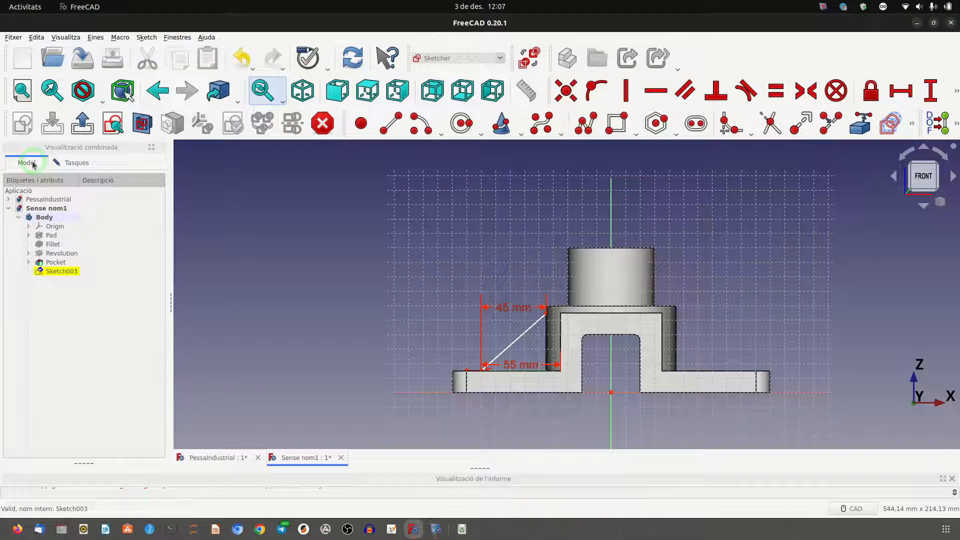
left_click(42, 262)
key("space")
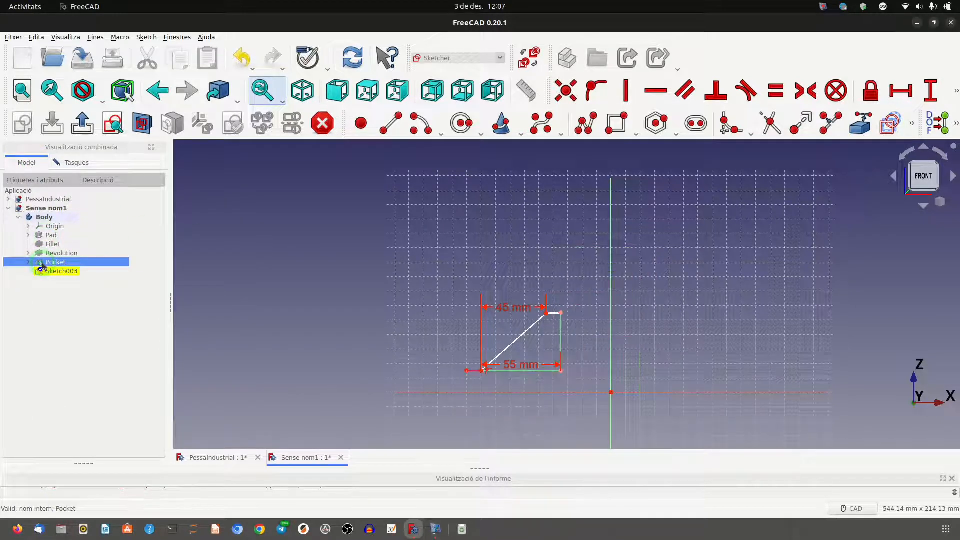
left_click(45, 272)
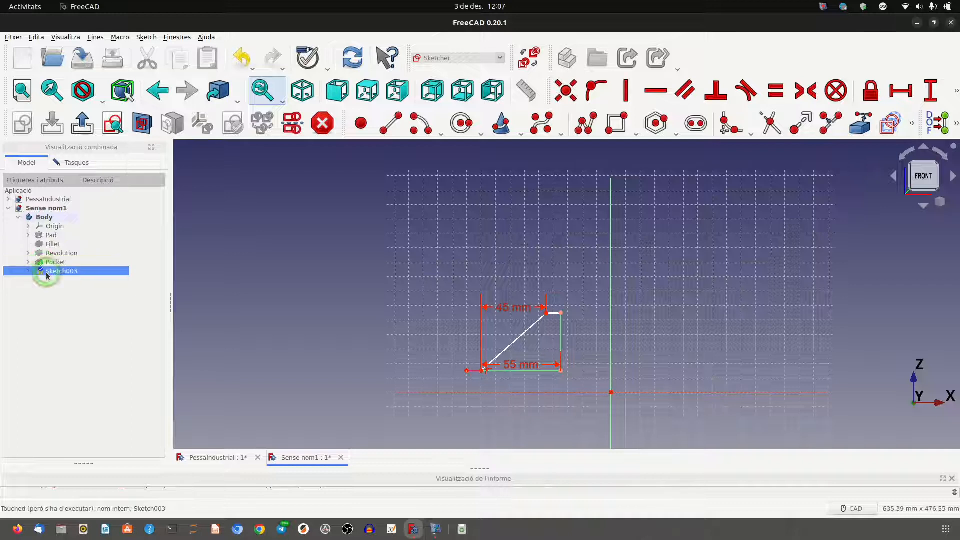
double_click(45, 272)
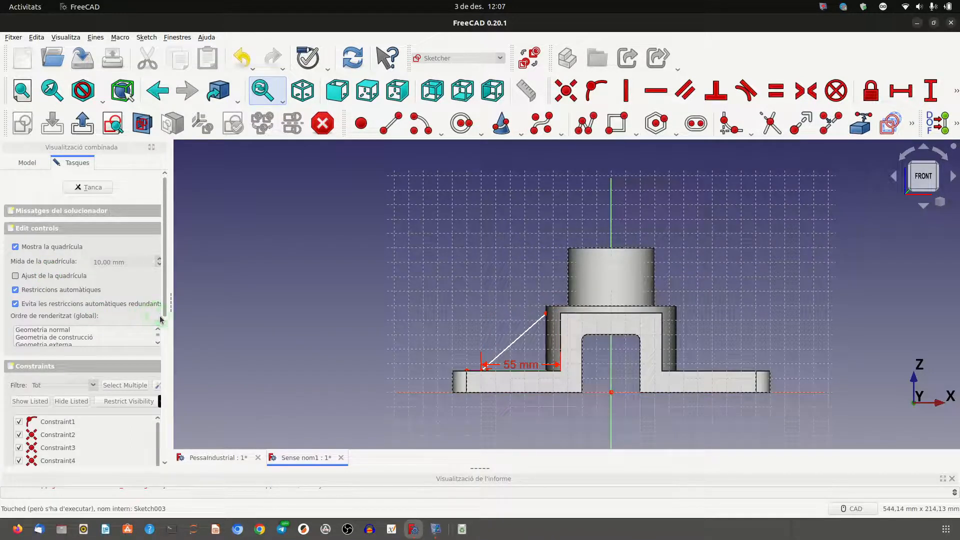
Widen the side panel, hide the Pocket feature and return to the sketch's constraint list.
left_click_drag(168, 307, 249, 309)
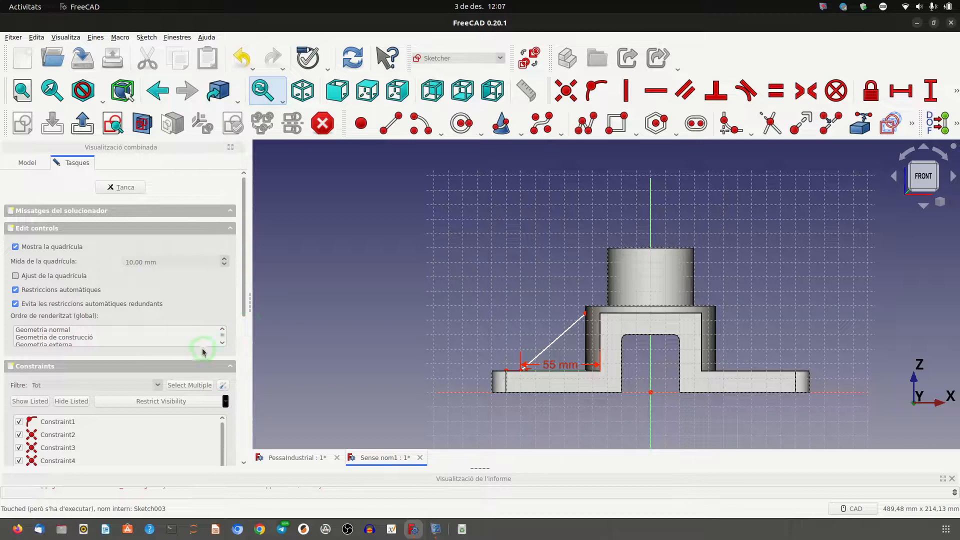
scroll(192, 355, "down", 1)
scroll(193, 355, "down", 1)
left_click(27, 163)
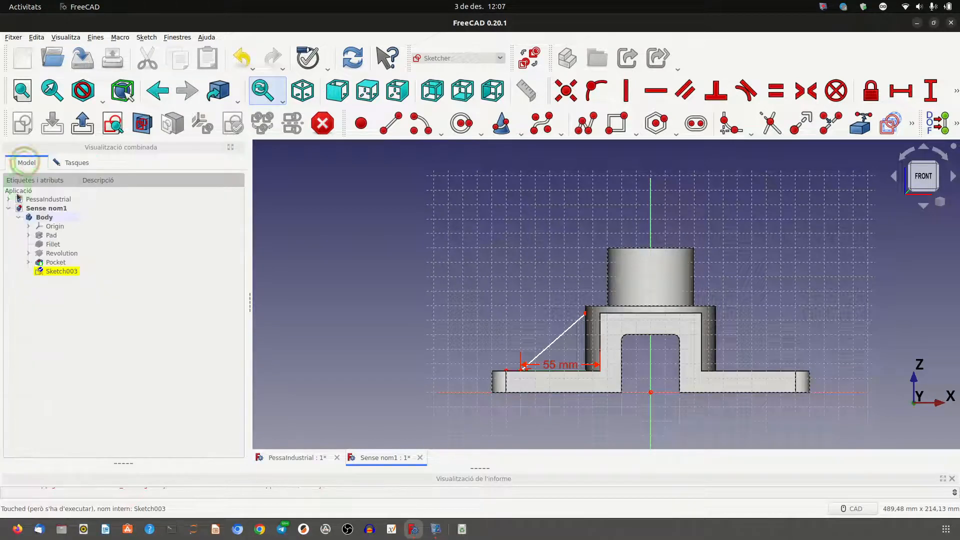
left_click(46, 262)
key("space")
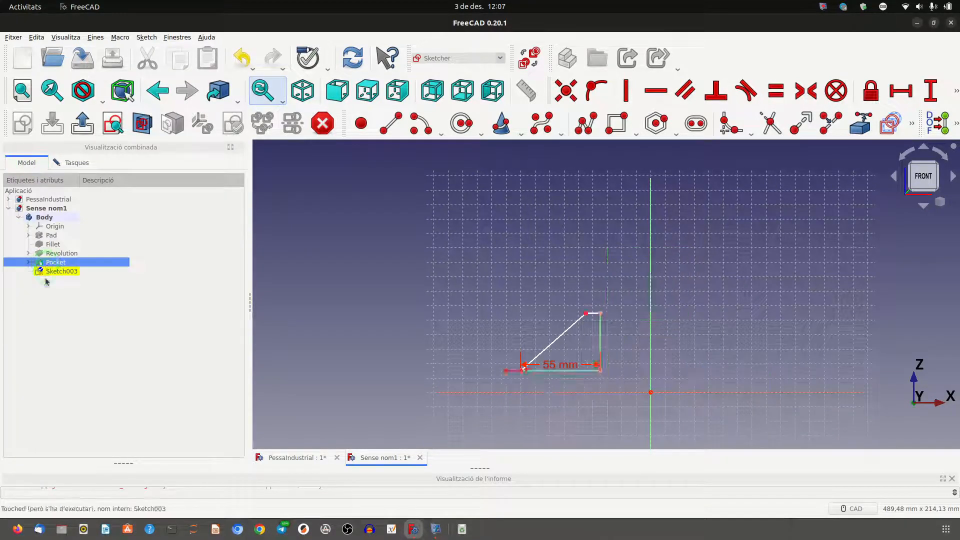
double_click(51, 272)
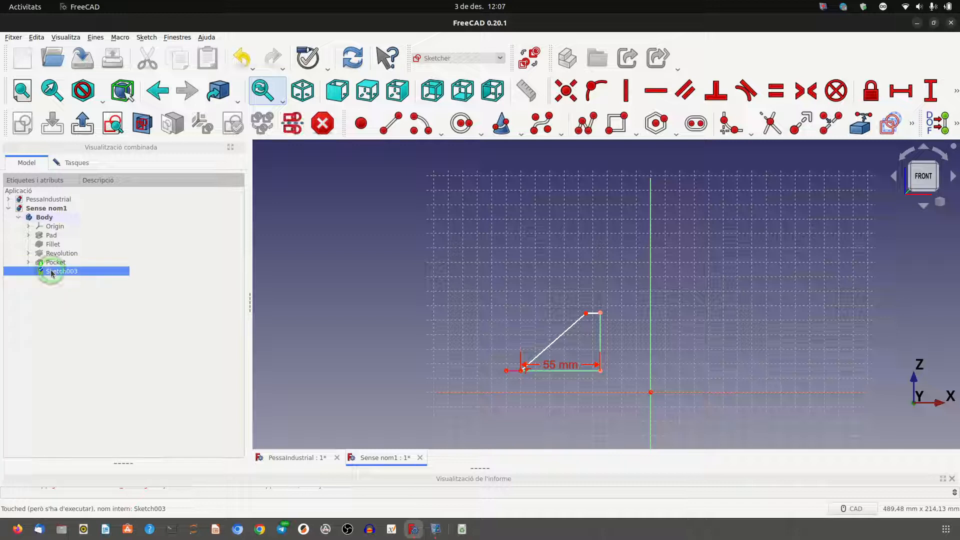
left_click(70, 163)
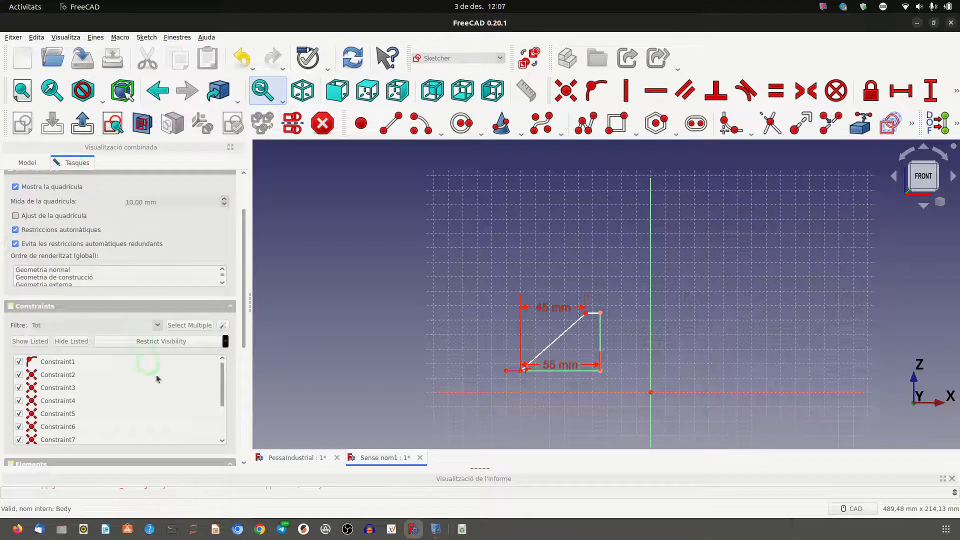
Identify the coincident constraint fixing the profile's upper inner corner to the linked edge and delete it.
left_click(601, 324)
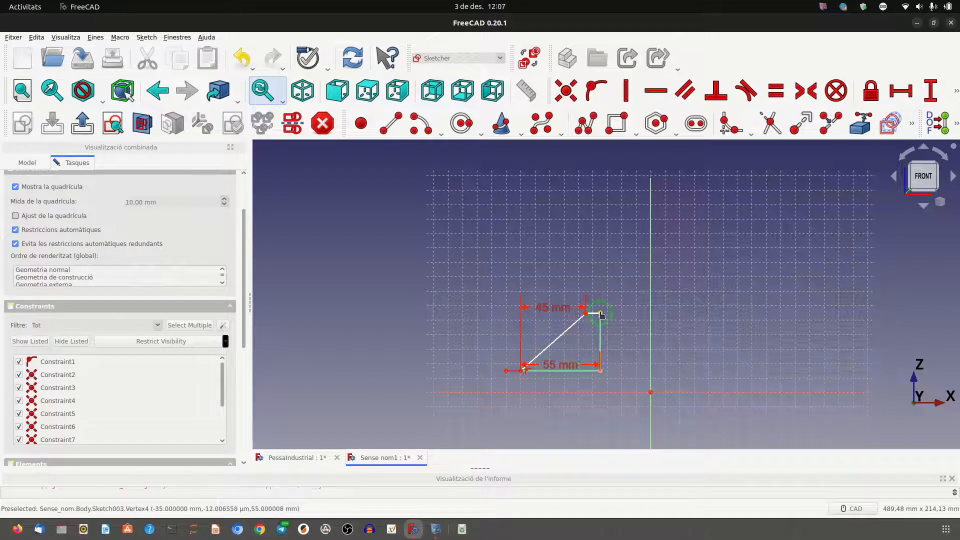
left_click(56, 363)
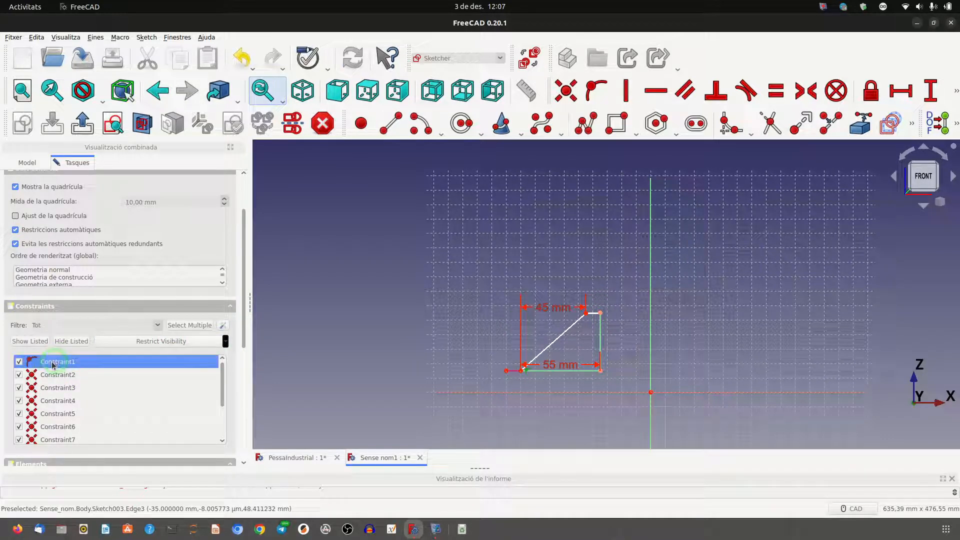
scroll(466, 400, "up", 3)
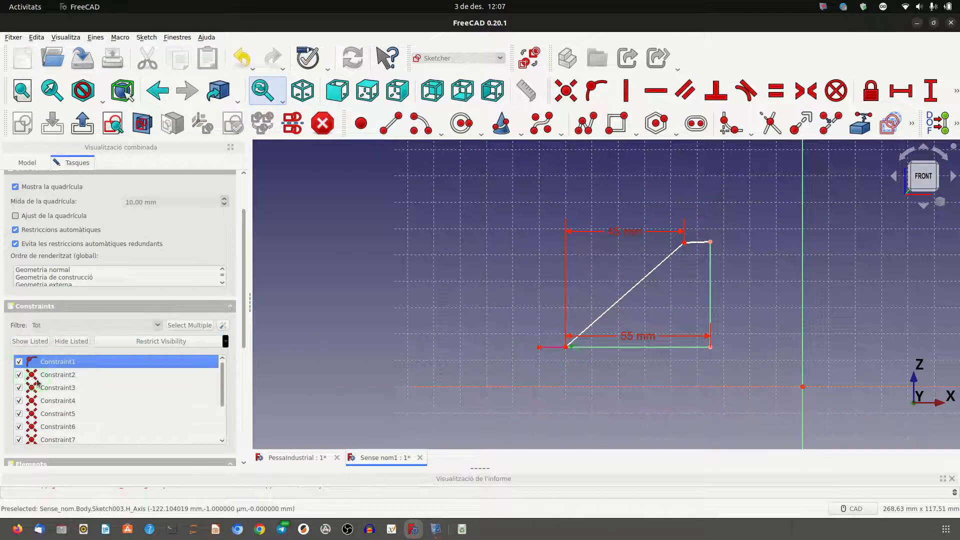
left_click(72, 378)
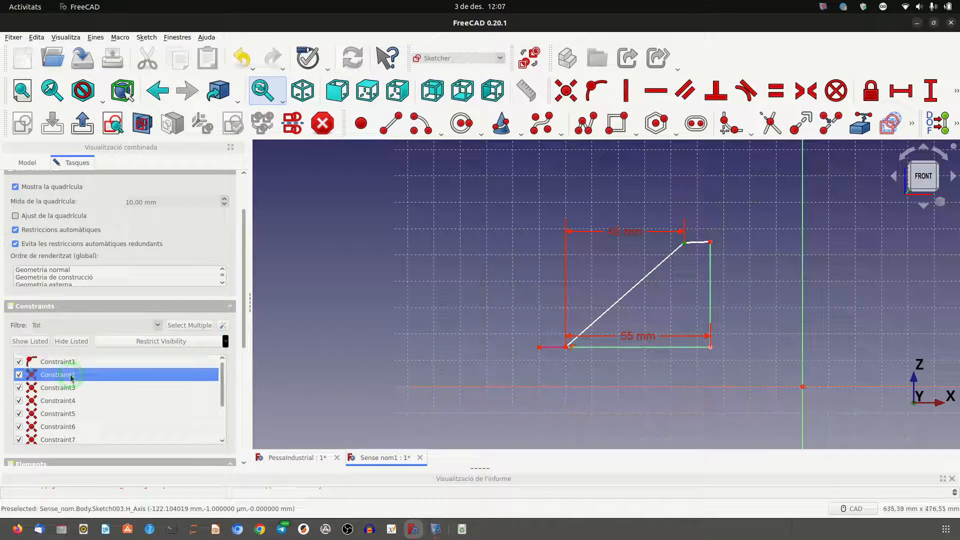
left_click(67, 390)
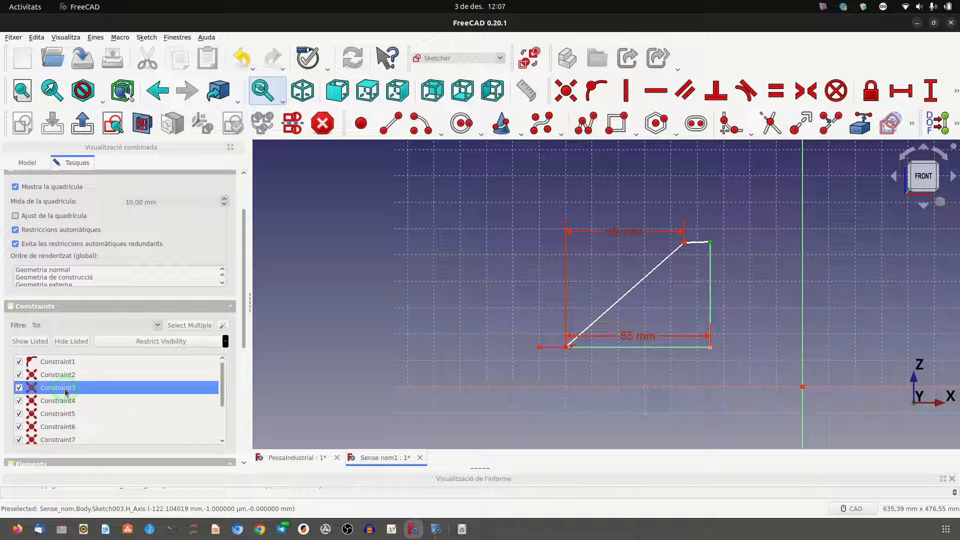
key("Delete")
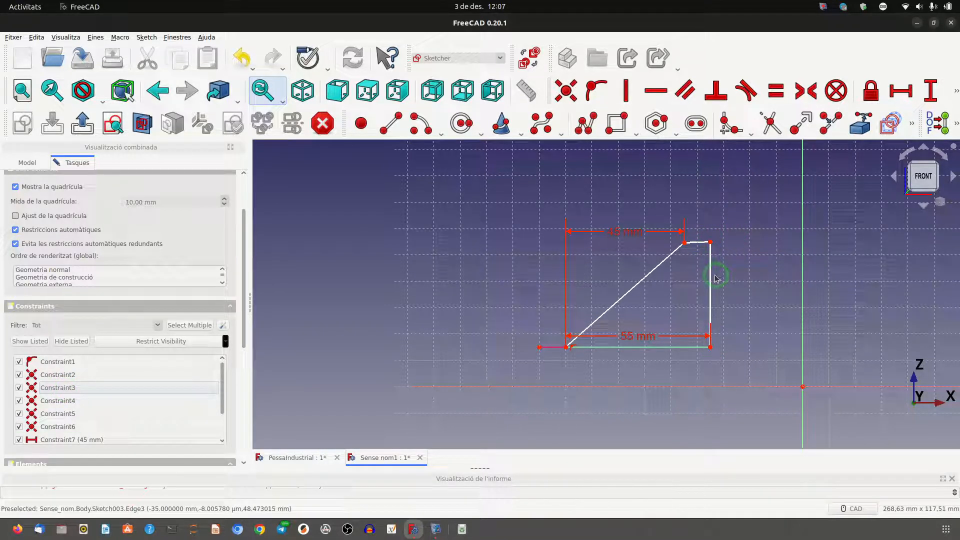
Make the profile's short top edge horizontal and constrain the height of its vertical edge to 45 mm.
left_click(696, 244)
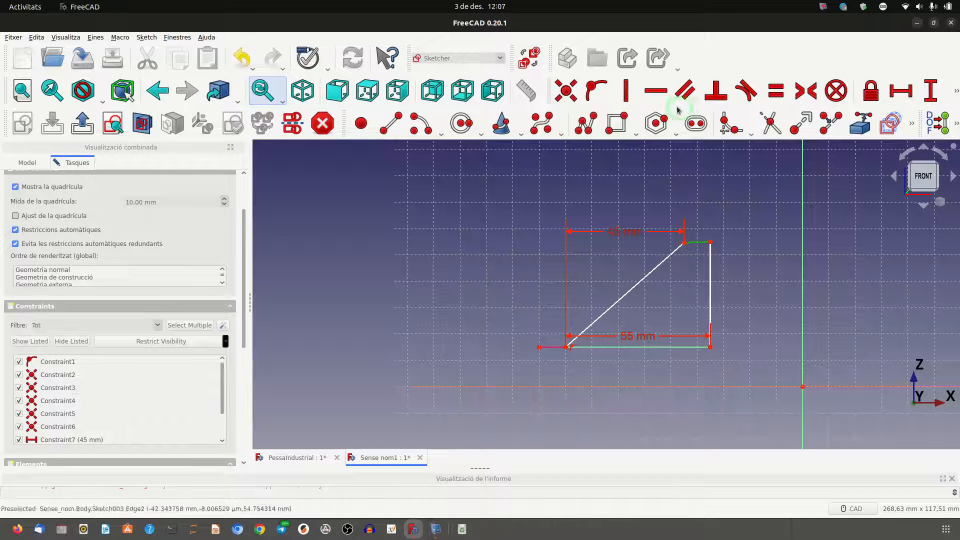
left_click(655, 91)
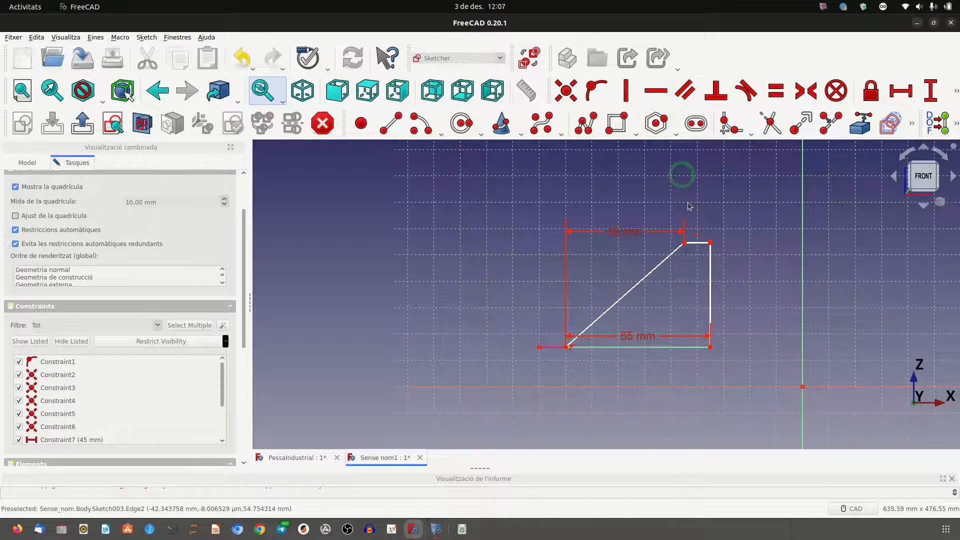
left_click(711, 271)
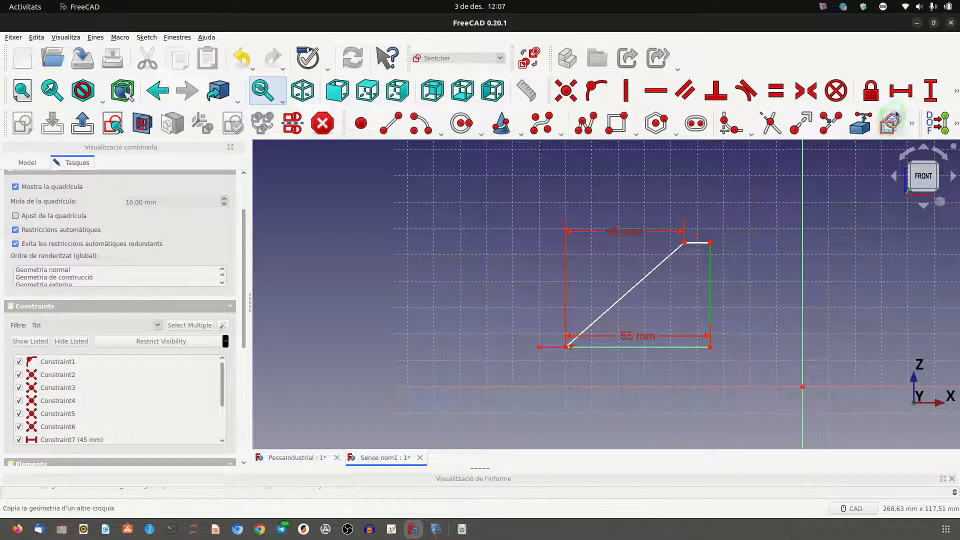
left_click(931, 103)
type("45")
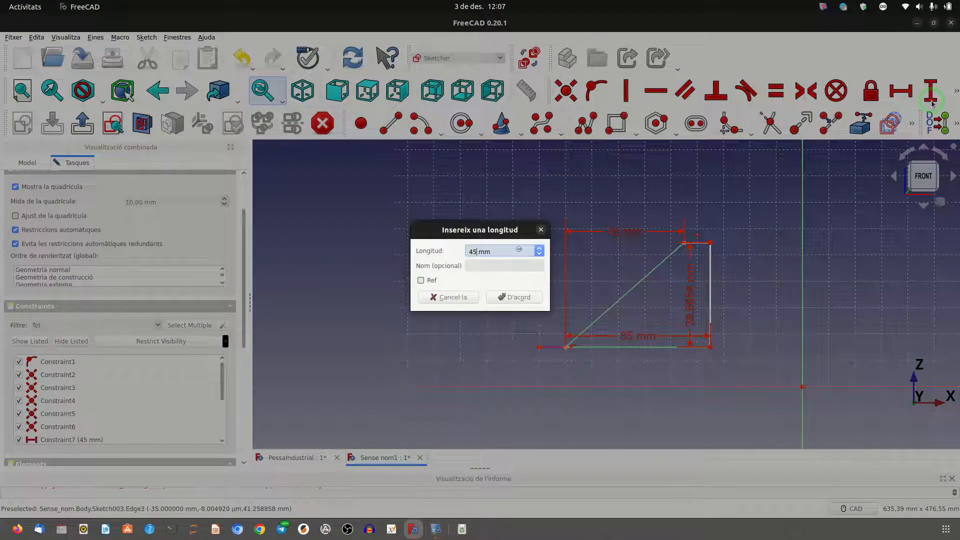
left_click(505, 301)
scroll(787, 293, "up", 3)
scroll(758, 288, "up", 1)
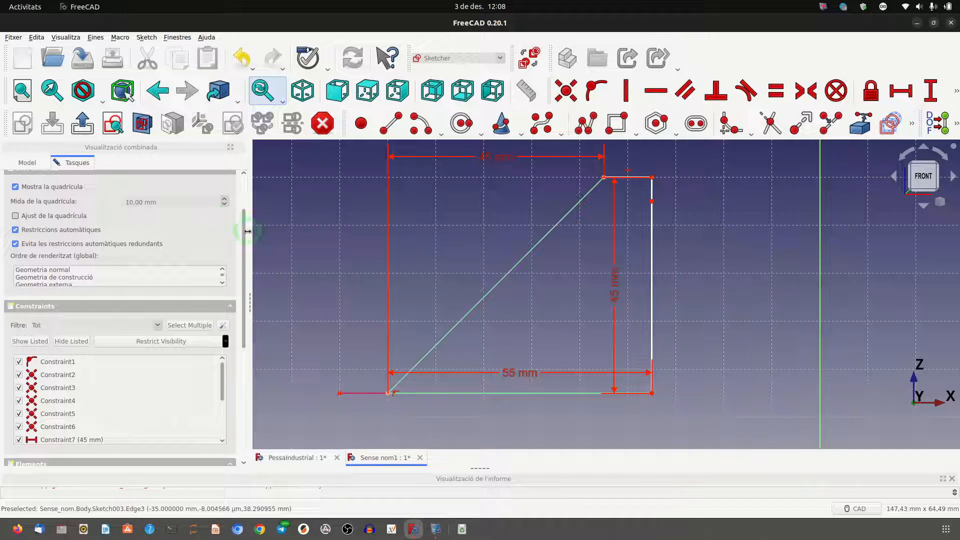
left_click_drag(244, 235, 261, 176)
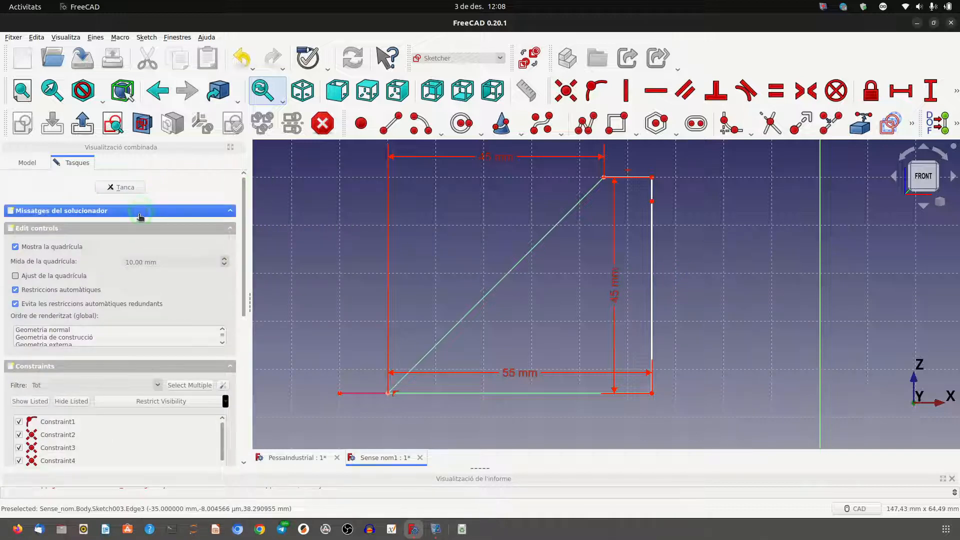
Expand the solver messages and move the profile's upper inner corner to check the sketch's remaining freedom.
left_click(141, 212)
left_click(127, 228)
left_click(620, 185)
left_click_drag(623, 183, 628, 186)
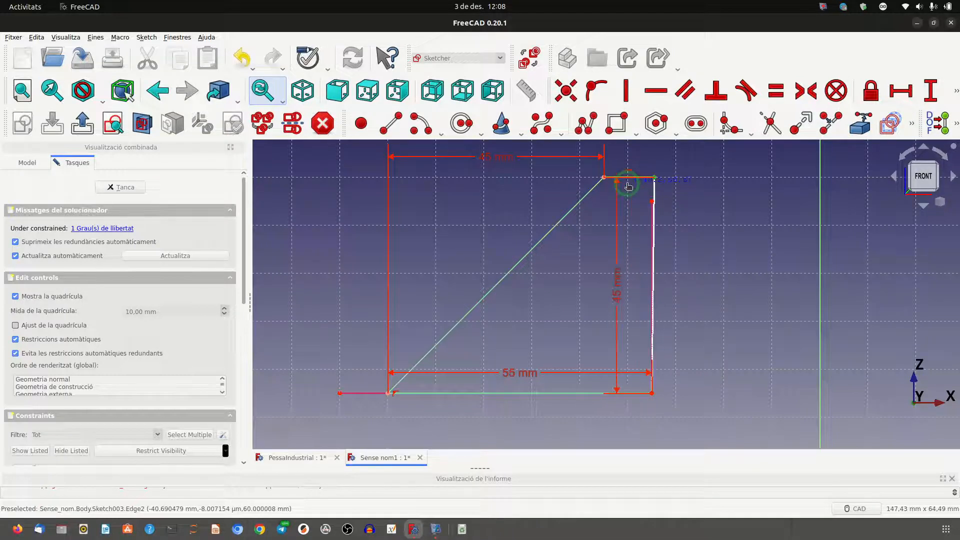
Try to fix the linked edge's upper endpoint onto the profile's inner edge with a point-on-object constraint, then delete that constraint.
left_click(654, 219)
left_click(651, 202)
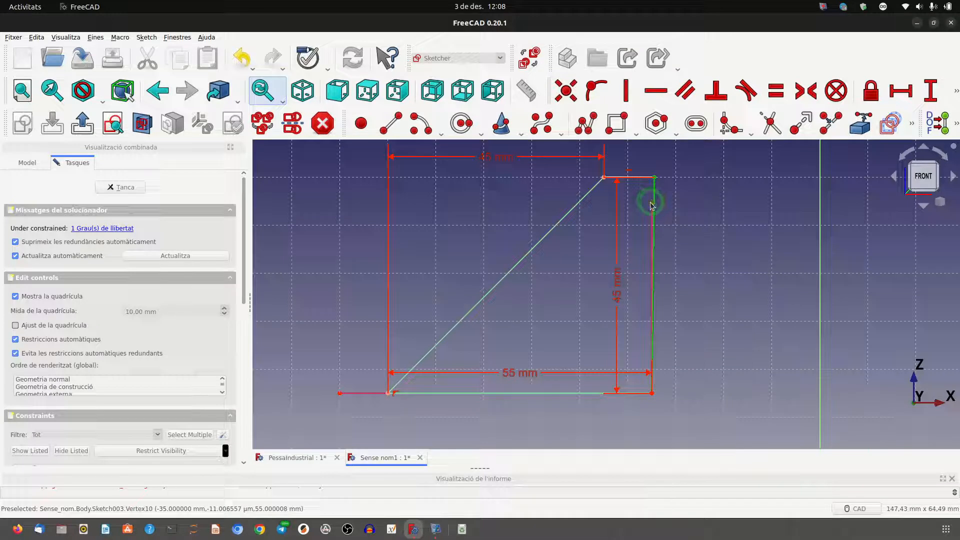
left_click(597, 92)
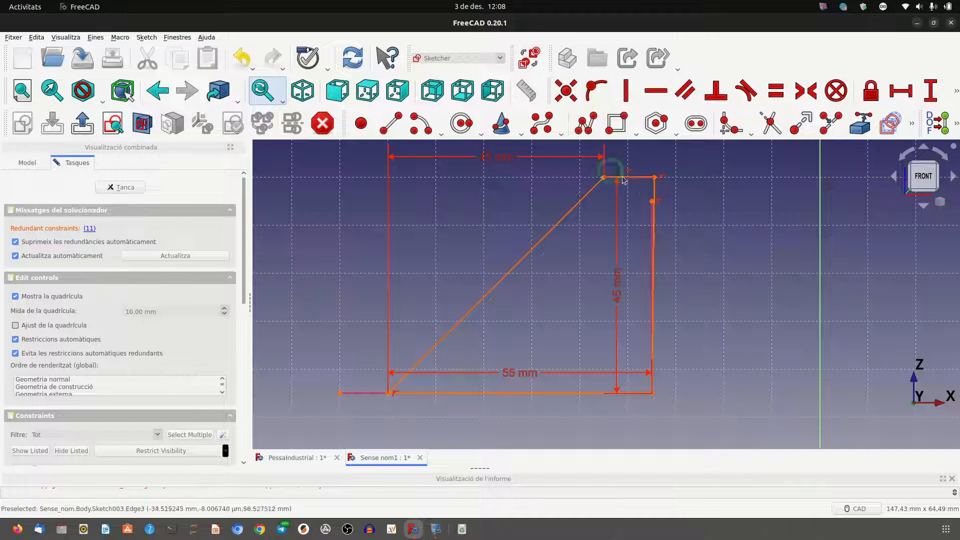
left_click(658, 200)
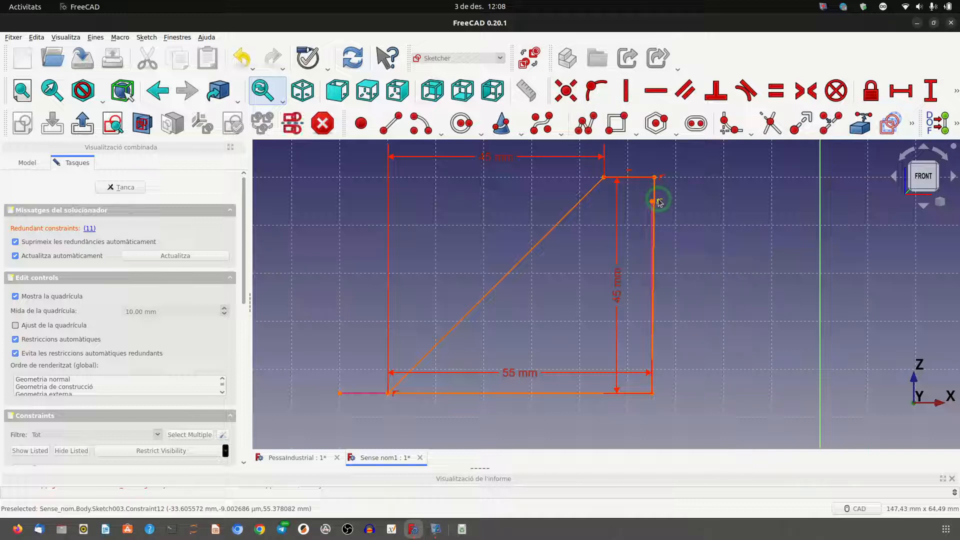
key("Delete")
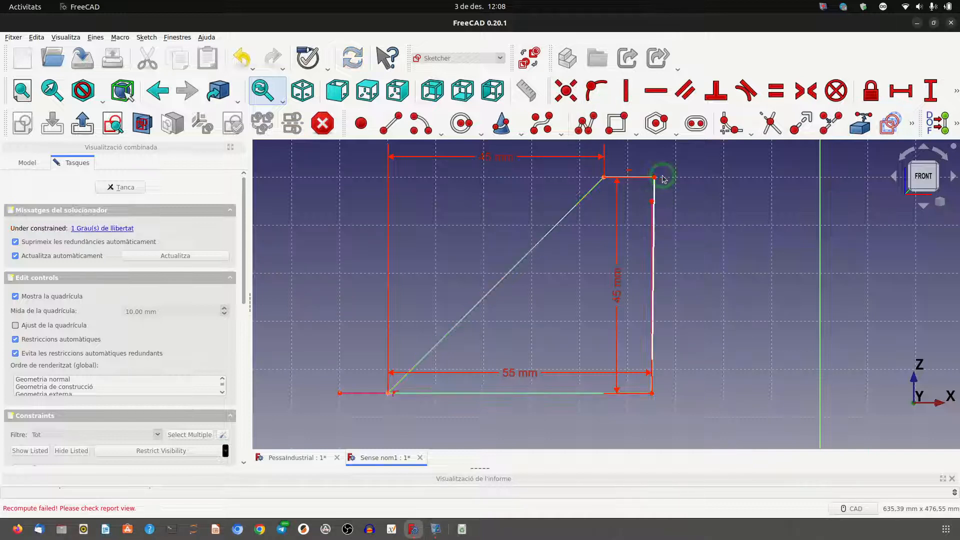
Constrain the profile's inner edge to be vertical.
mouse_move(652, 192)
left_mouse_down()
mouse_move(618, 196)
mouse_move(653, 197)
left_mouse_up()
left_click(652, 195)
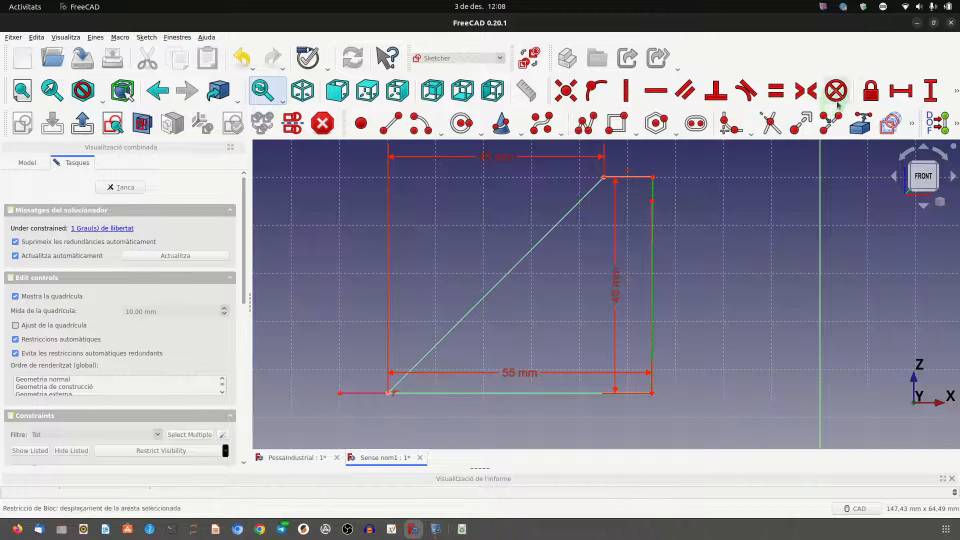
left_click(626, 91)
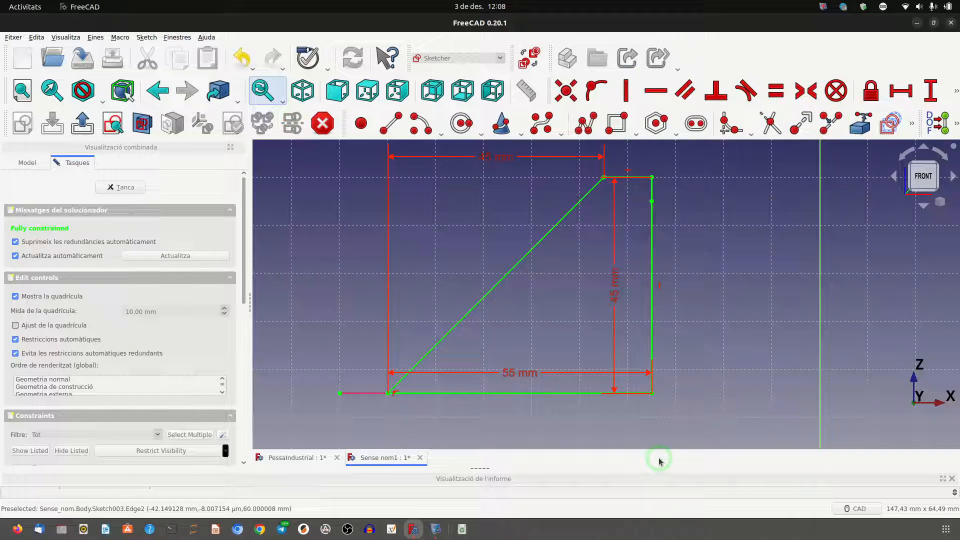
Mirror the whole rib profile about the sketch's vertical axis with the Symmetry tool.
scroll(460, 328, "down", 5)
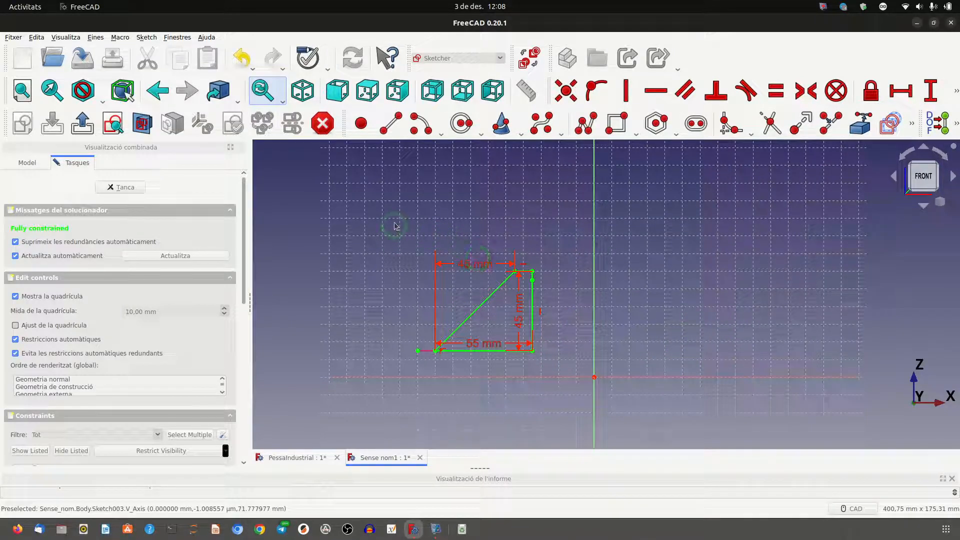
left_click_drag(391, 221, 571, 371)
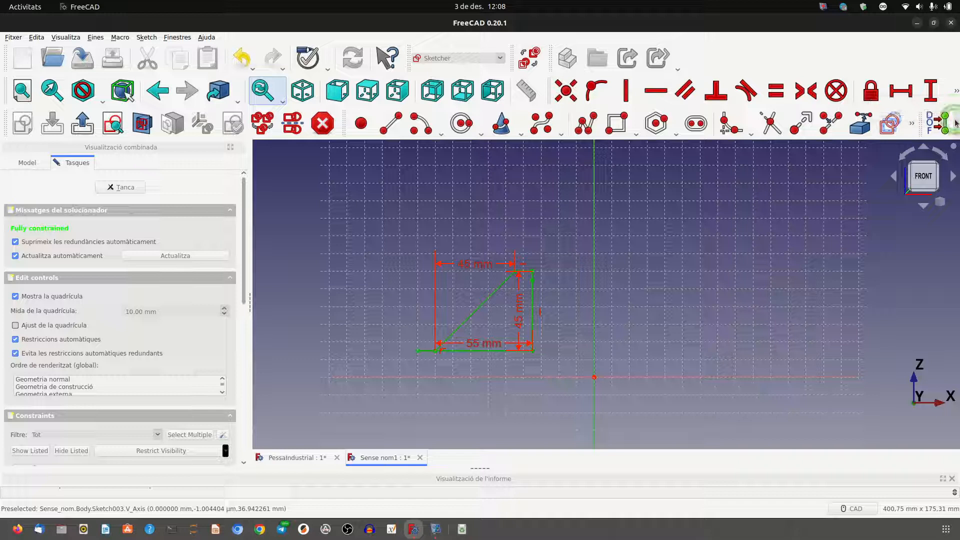
left_click(956, 124)
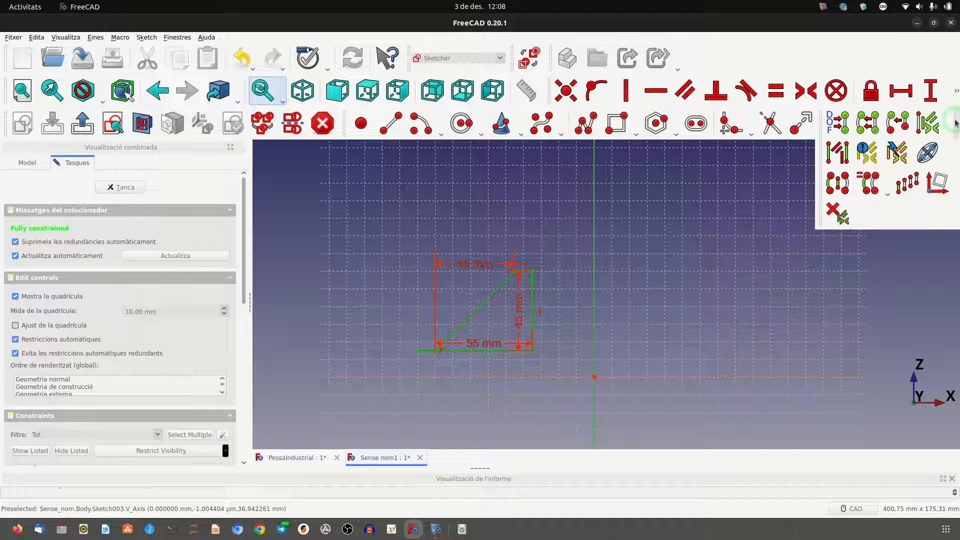
left_click(837, 193)
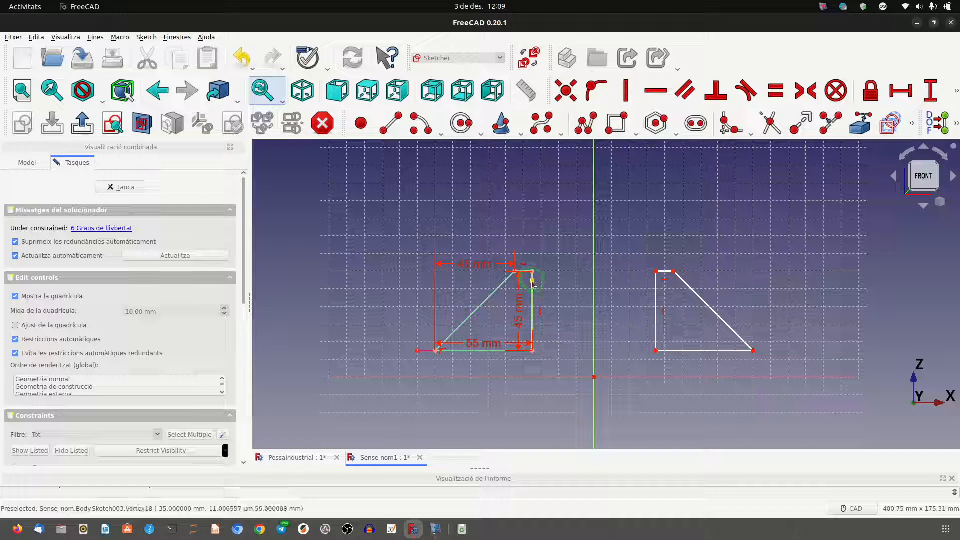
Set the horizontal distance between the two profiles' upper inner corners to 100 mm and pull the mirrored profile's outer corners outward.
left_click(656, 273)
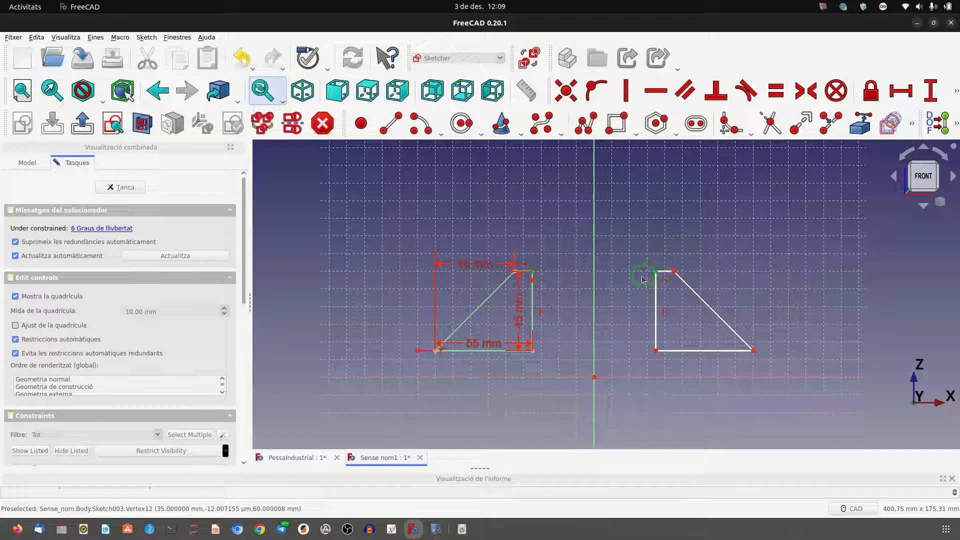
left_click(902, 92)
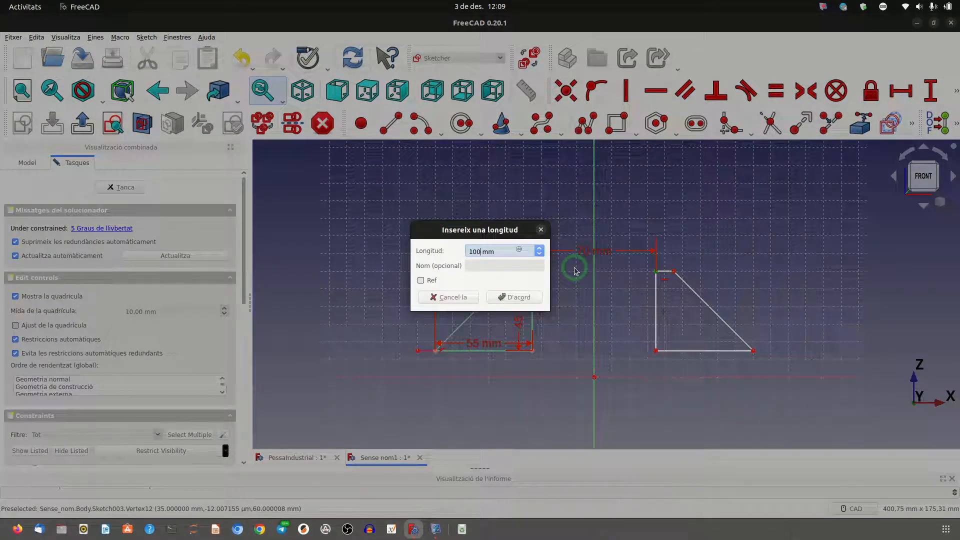
type("100")
left_click(510, 296)
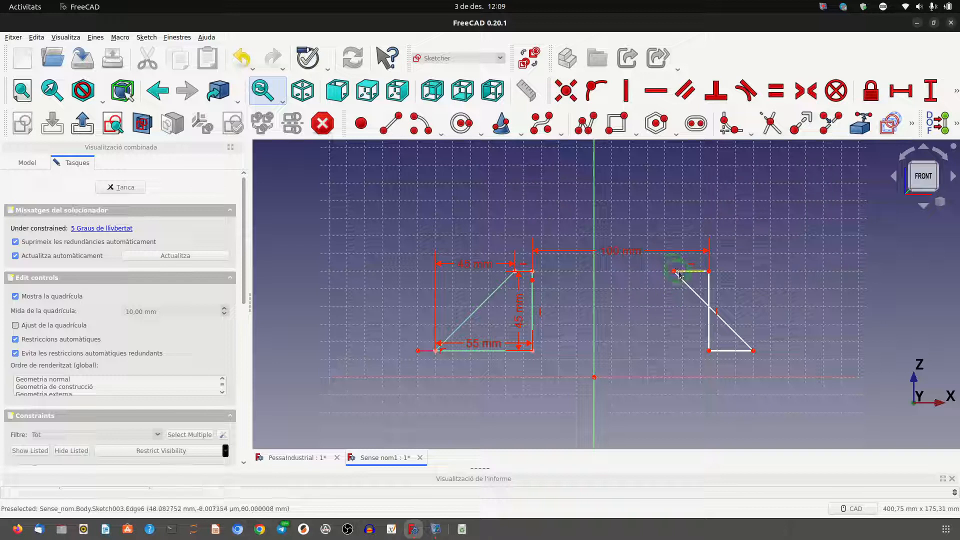
left_click_drag(681, 274, 754, 280)
left_click_drag(754, 350, 795, 351)
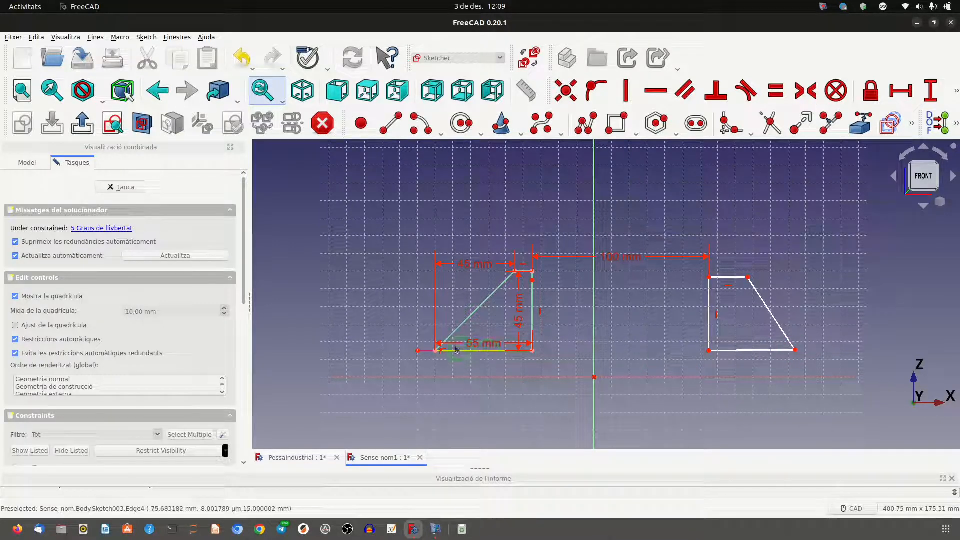
Try to apply an equality constraint between the 55 mm dimension and the mirrored profile's base edge.
left_click(480, 352)
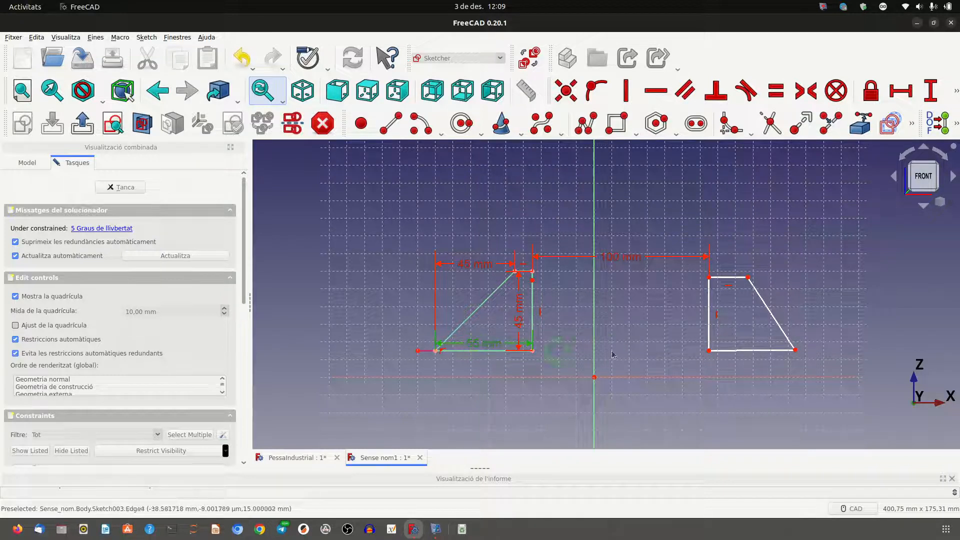
left_click(781, 352)
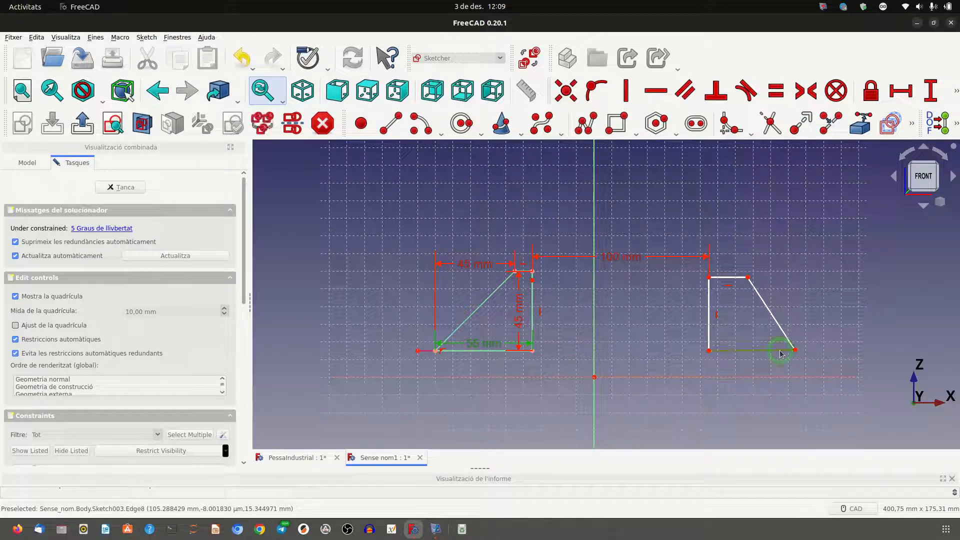
left_click(775, 91)
left_click(521, 284)
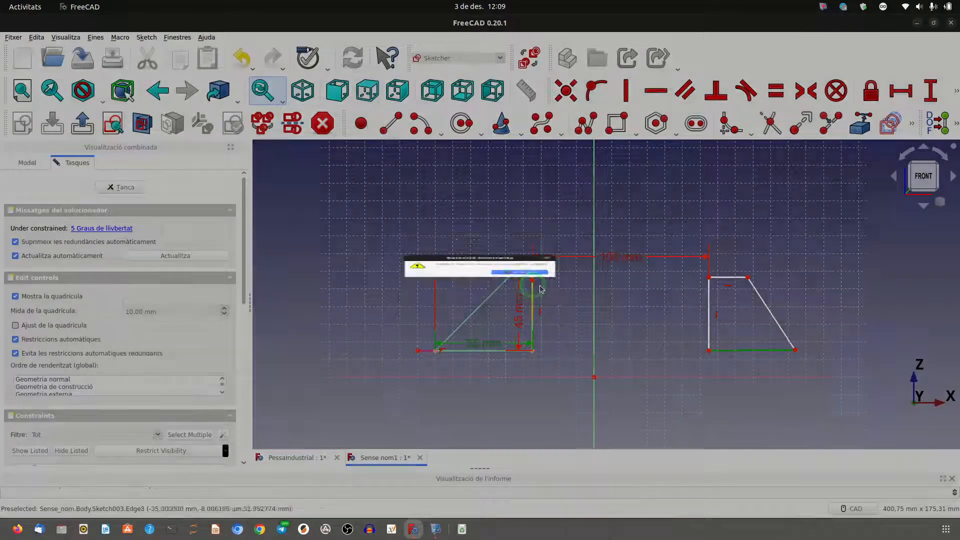
left_click(639, 317)
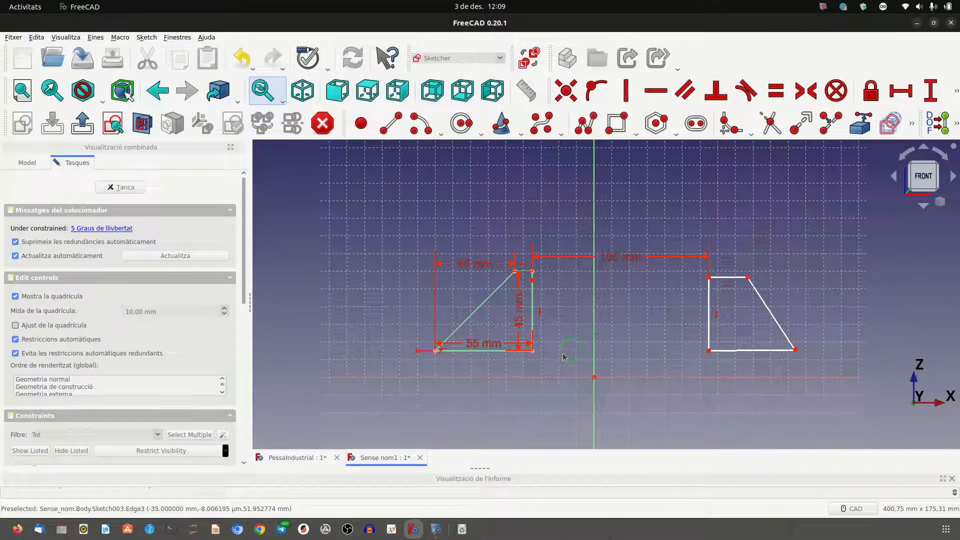
Make the mirrored profile's base and vertical edges equal in length to the matching edges of the original profile.
left_click(504, 351)
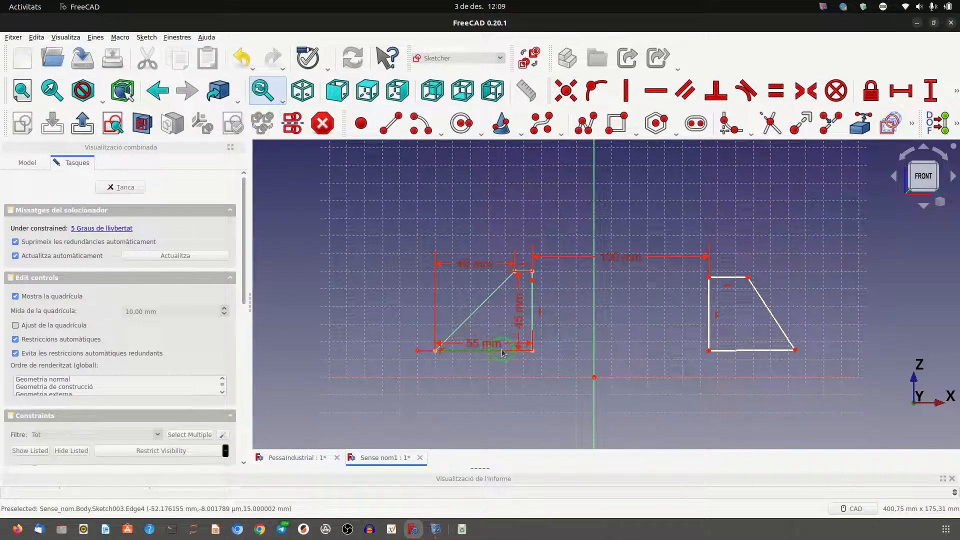
left_click(773, 351)
left_click(775, 91)
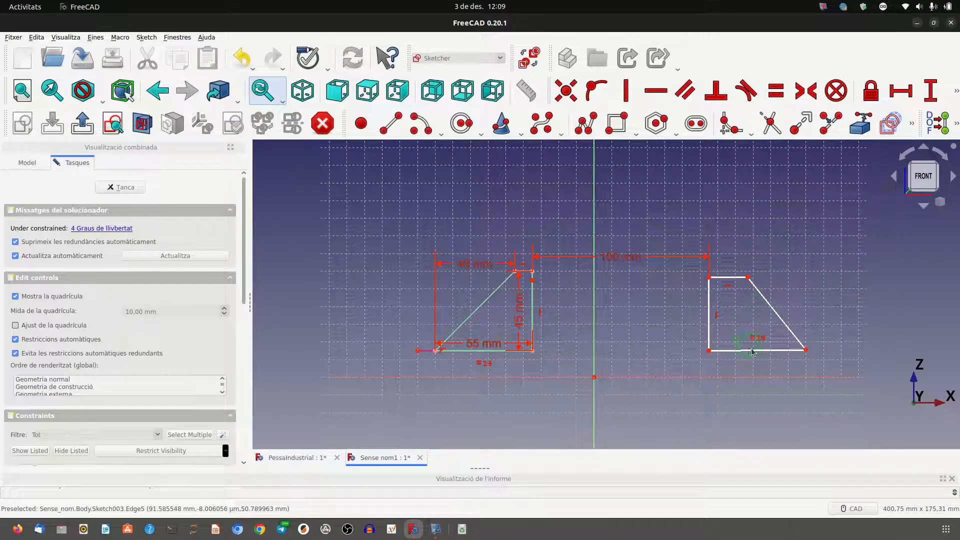
left_click(715, 341)
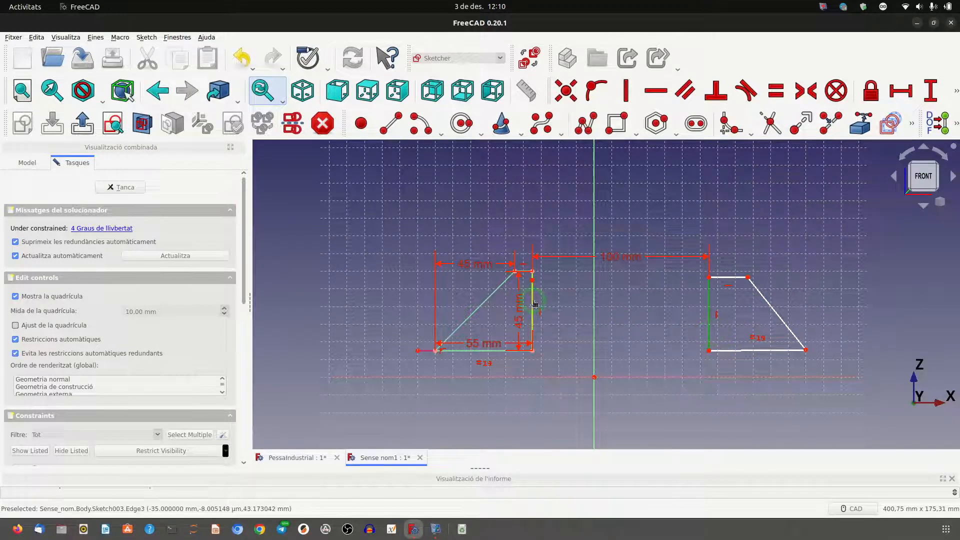
left_click(535, 303)
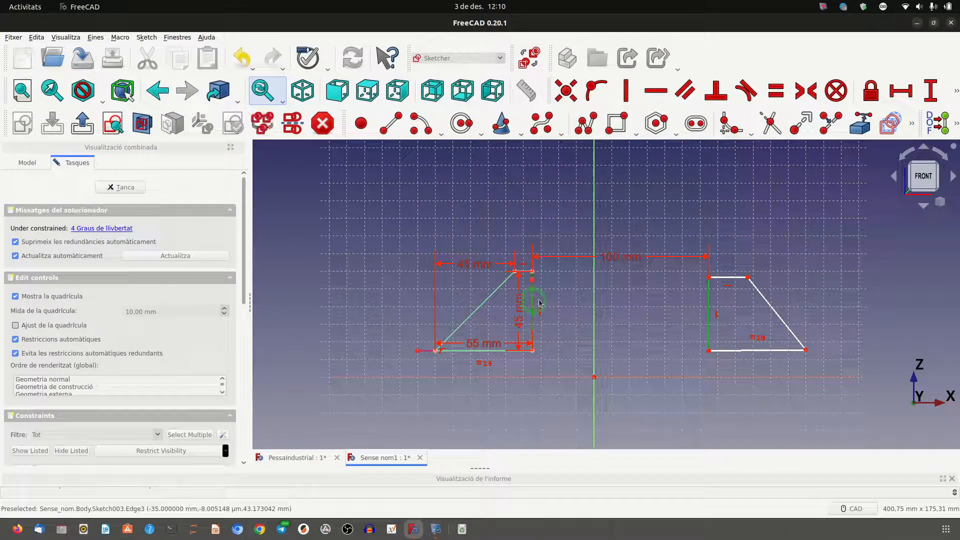
left_click(774, 99)
Make the mirrored profile's short top edge and sloped edge equal in length to those of the original profile.
left_click(740, 274)
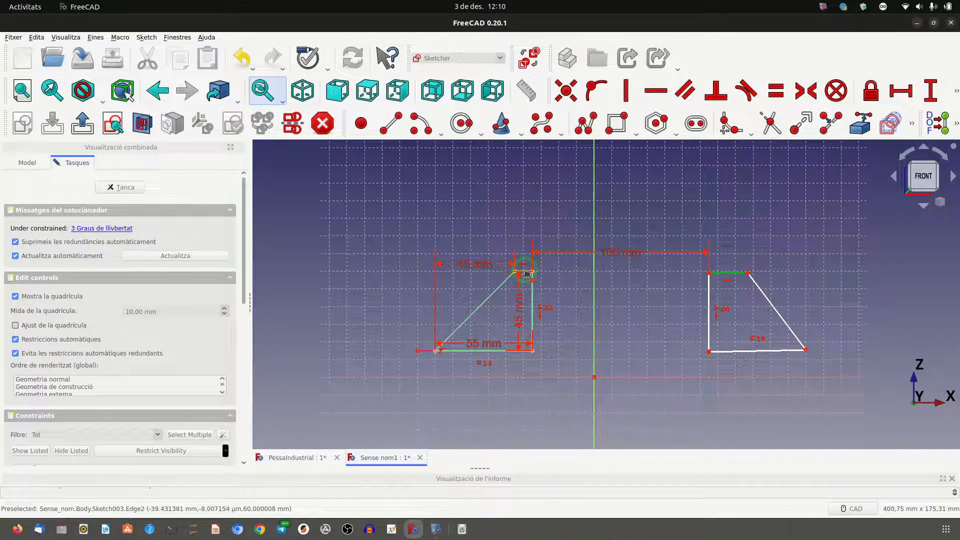
left_click(525, 273)
left_click(775, 97)
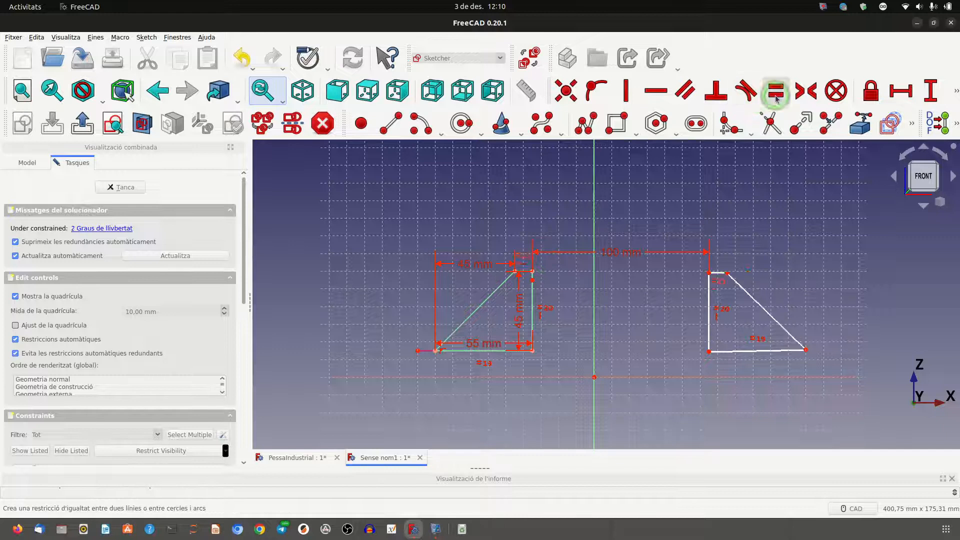
left_click(769, 318)
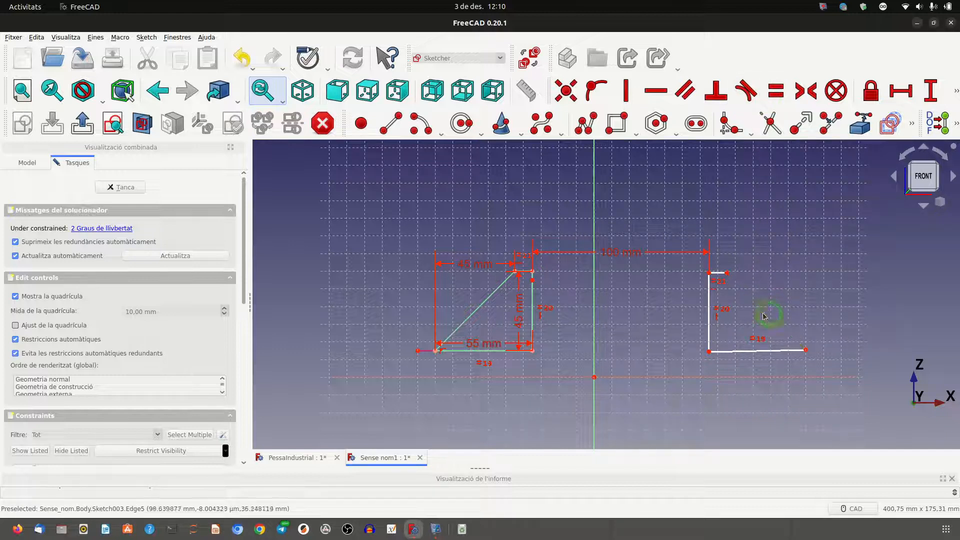
left_click(481, 309)
left_click(748, 95)
left_click(775, 91)
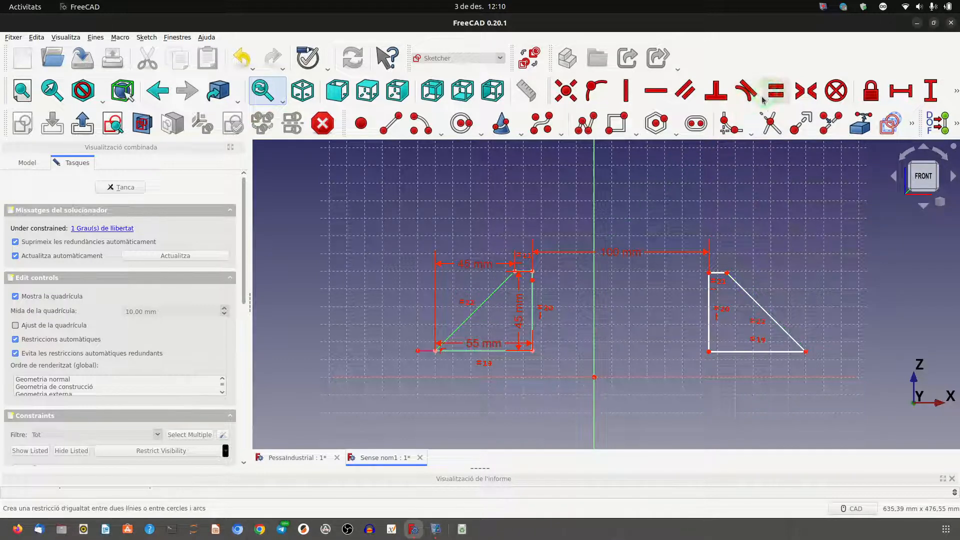
Test the mirrored profile's vertical freedom and set the vertical distance between the two profiles' lower inner corners to 0 mm.
mouse_move(713, 352)
left_mouse_down()
mouse_move(718, 326)
mouse_move(721, 365)
left_mouse_up()
left_click(646, 327)
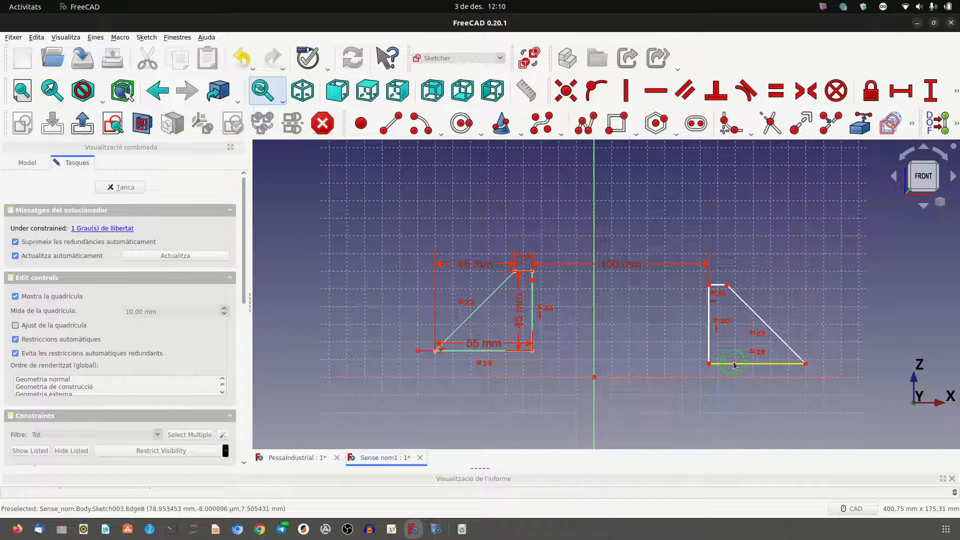
left_click_drag(734, 364, 729, 356)
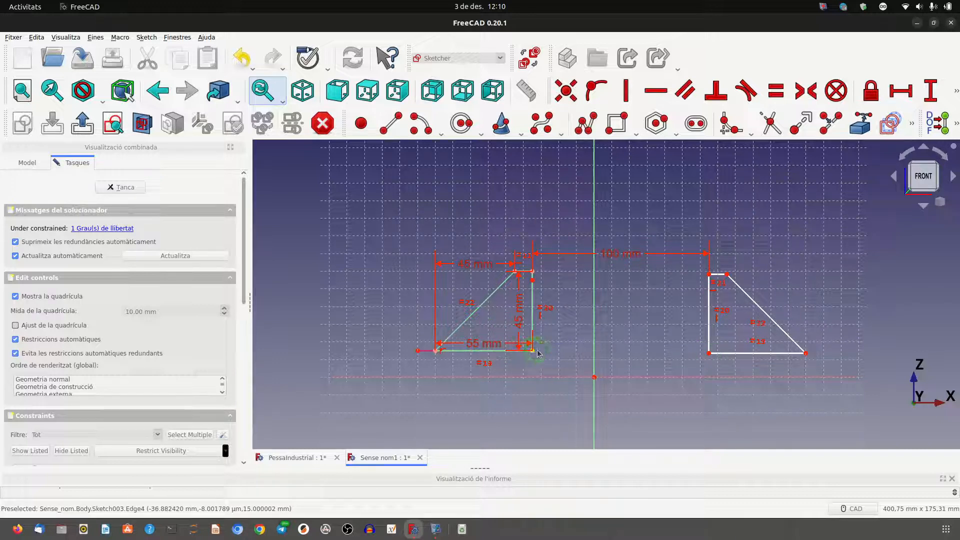
left_click(709, 353)
left_click(532, 356)
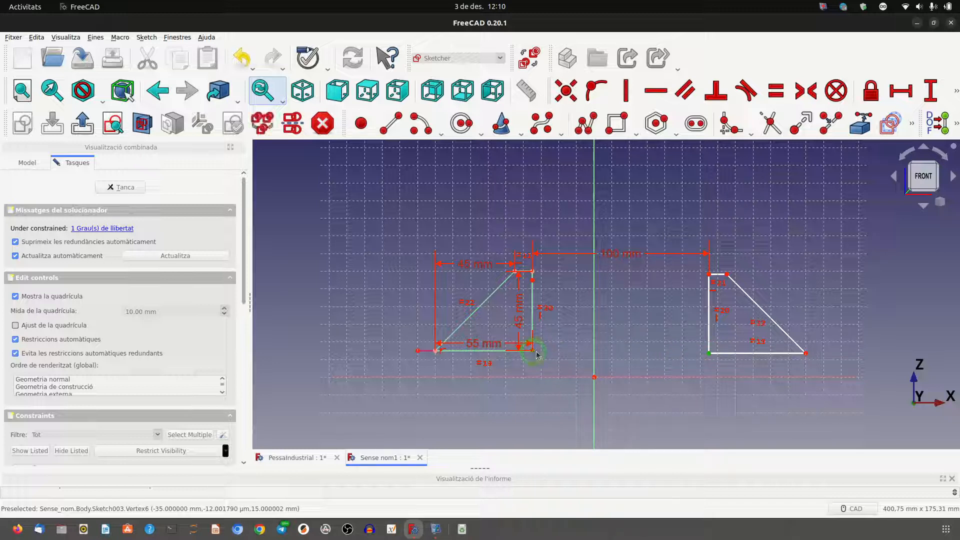
left_click(930, 90)
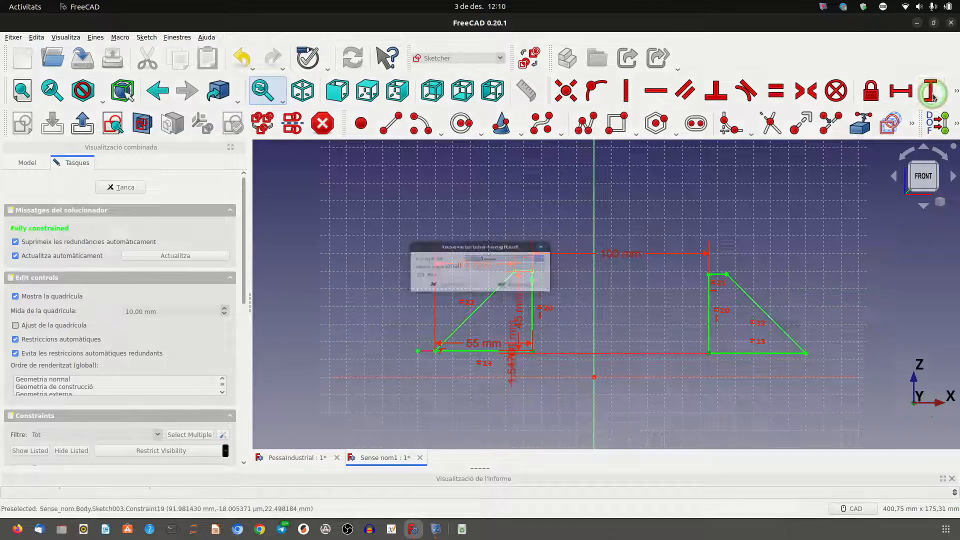
type("0")
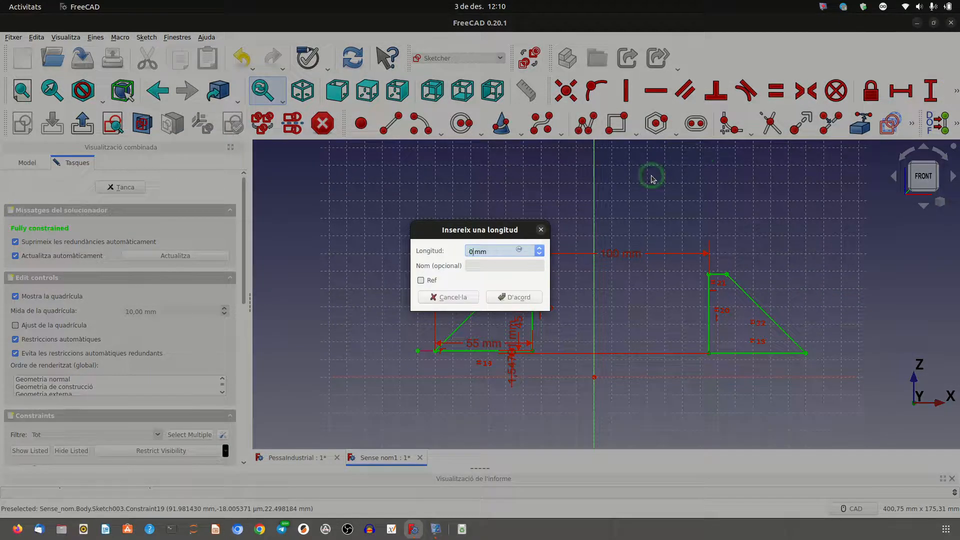
left_click(537, 297)
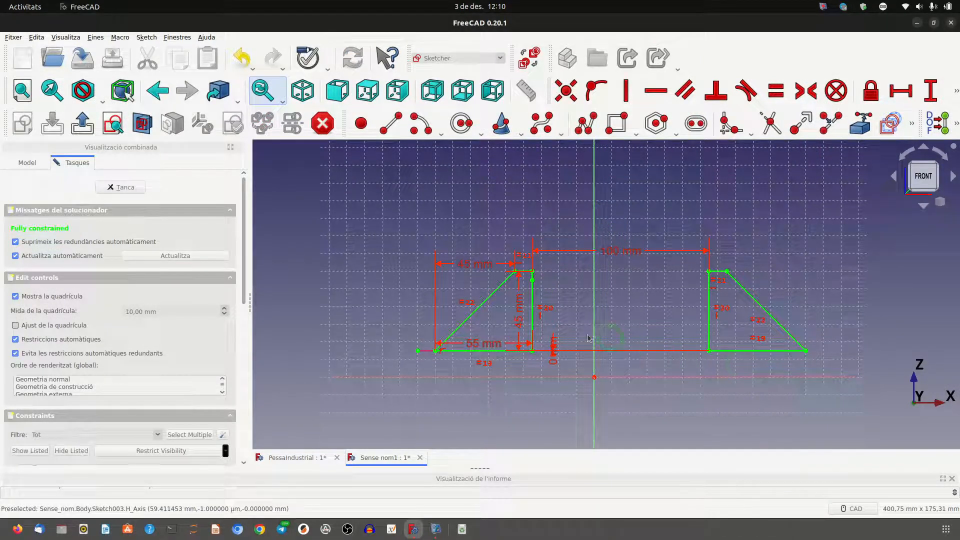
Move the 0 mm dimension label below the profiles' base line and close the sketch.
left_click_drag(553, 382, 553, 400)
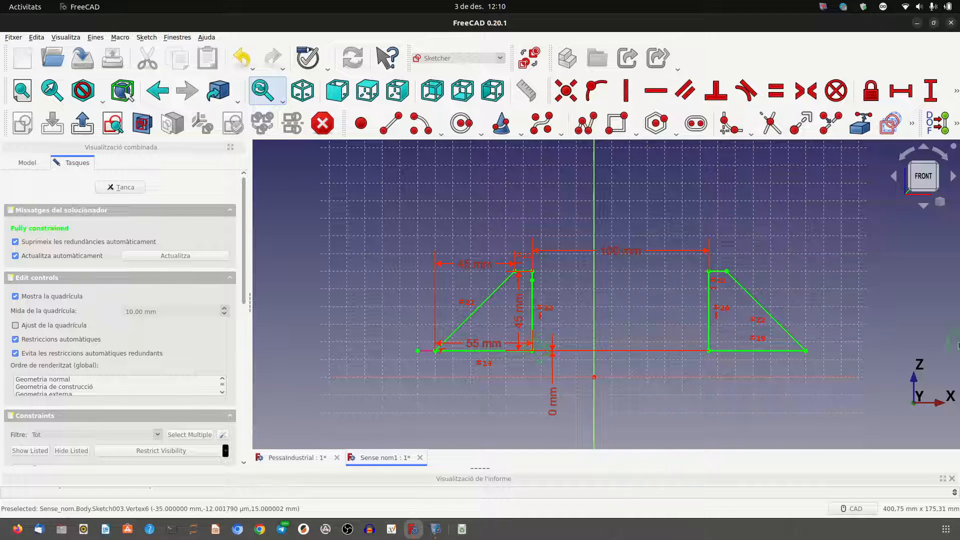
left_click(140, 186)
left_click(123, 187)
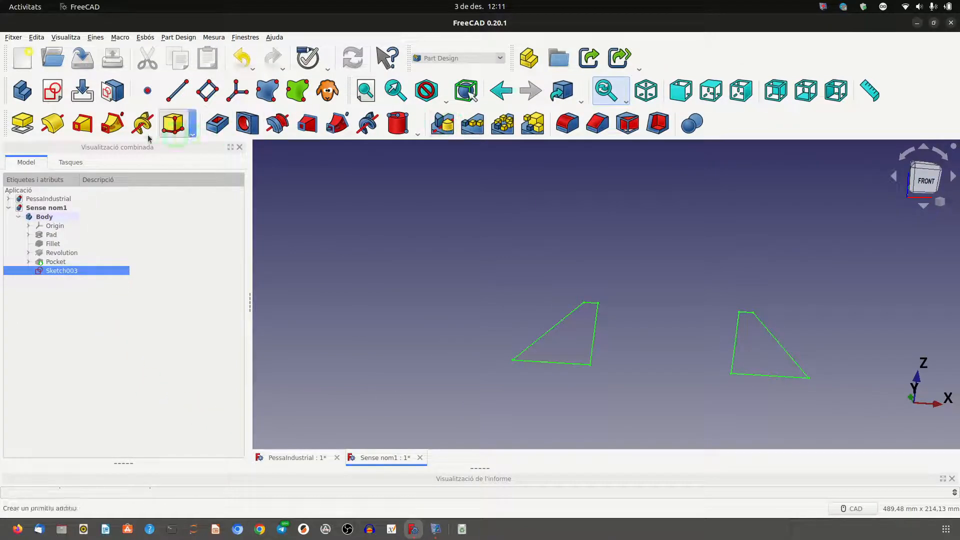
Pad the two rib profiles to a length of 15 mm, symmetric to the sketch plane.
left_click(23, 127)
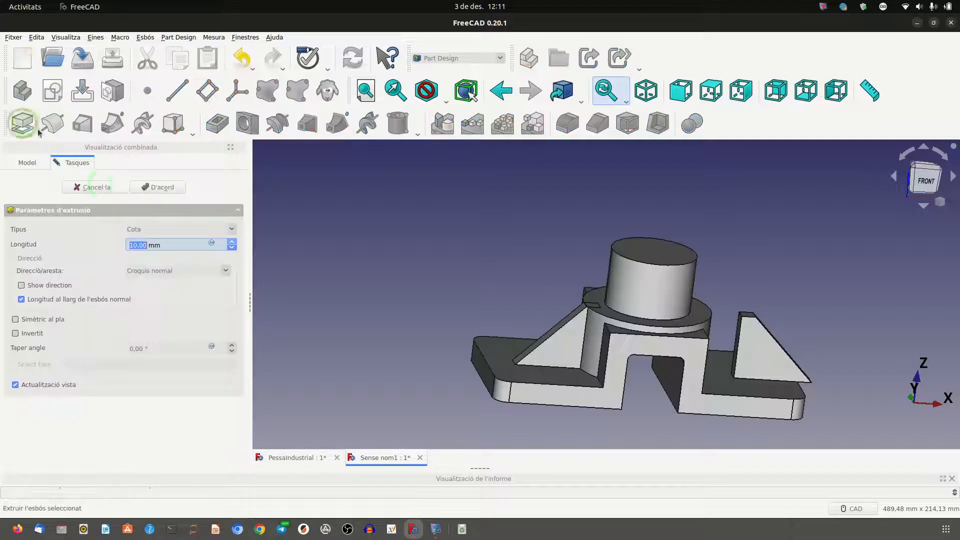
left_click(15, 320)
left_click(168, 272)
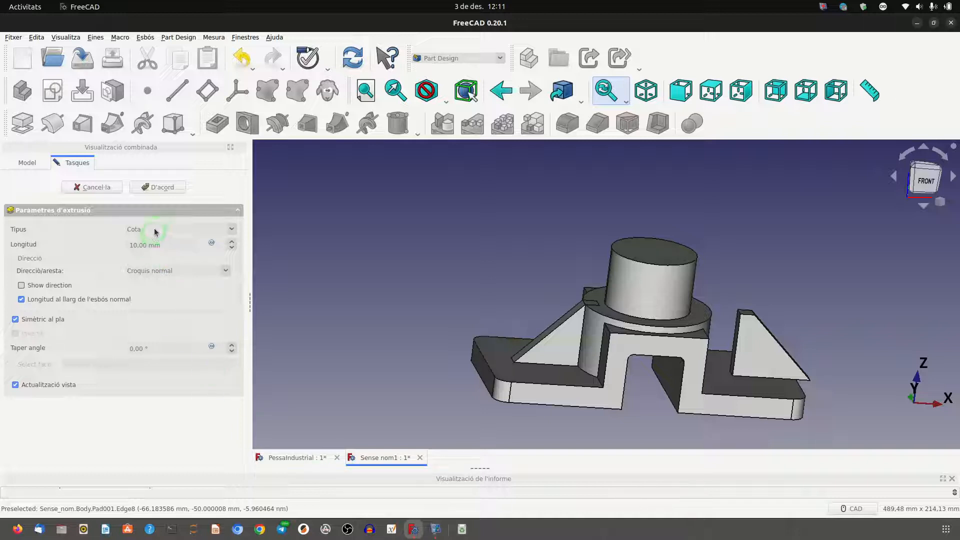
left_click(144, 245)
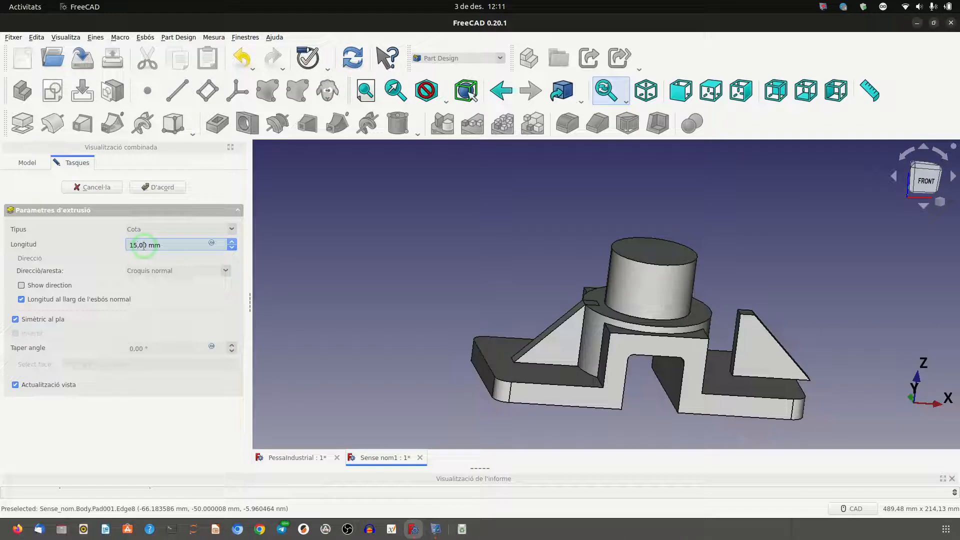
left_click(172, 190)
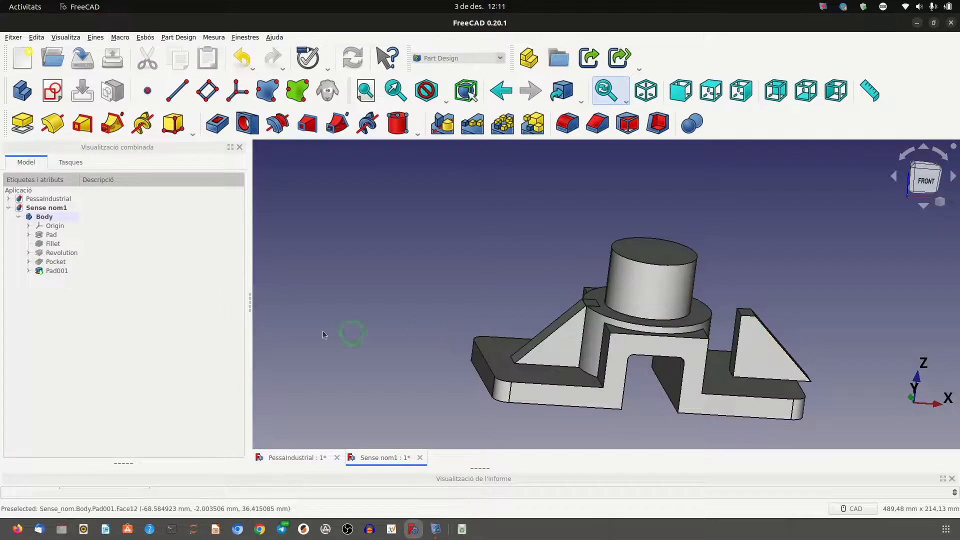
Reopen the rib pad's sketch, set the 100 mm horizontal distance between the two profiles to 70 mm, and close the sketch.
left_click(28, 270)
double_click(49, 279)
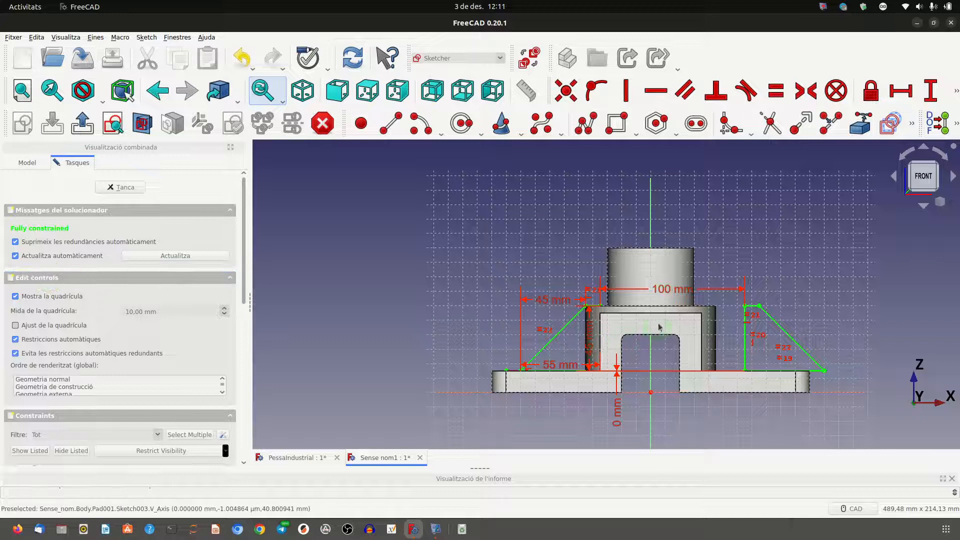
left_click(672, 291)
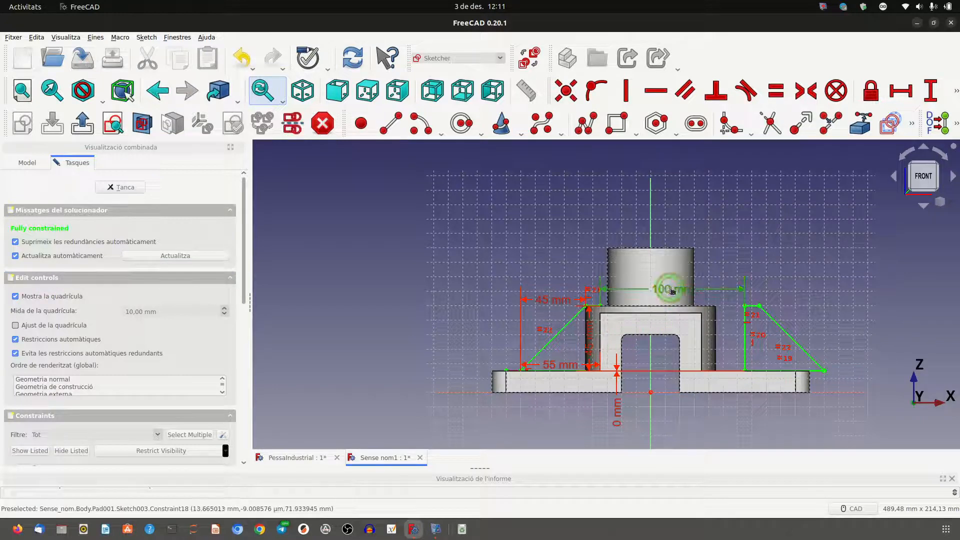
double_click(673, 292)
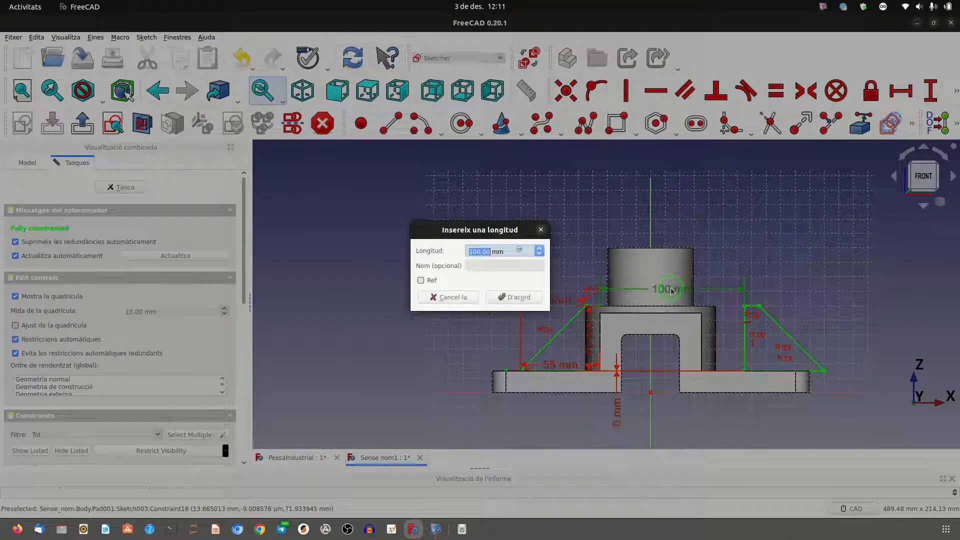
type("70")
left_click(524, 298)
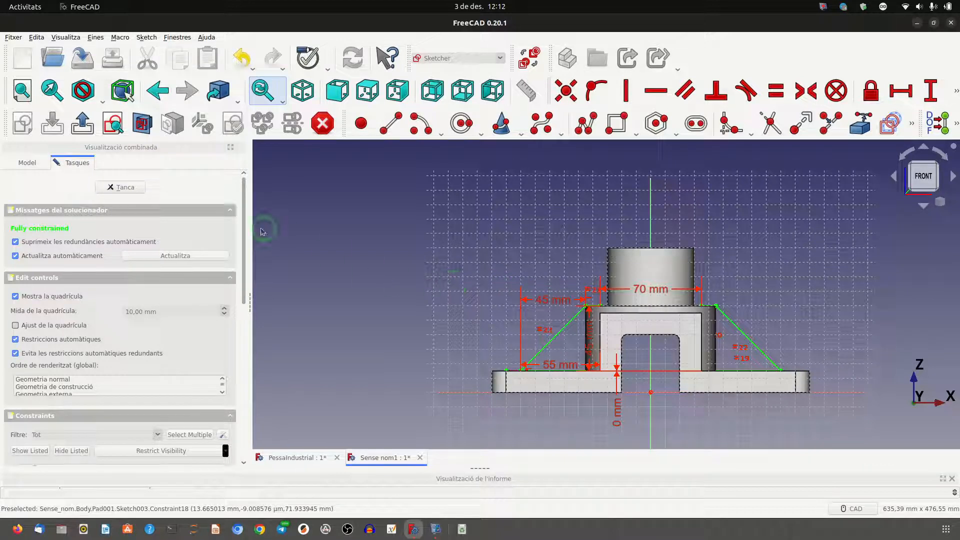
left_click(102, 186)
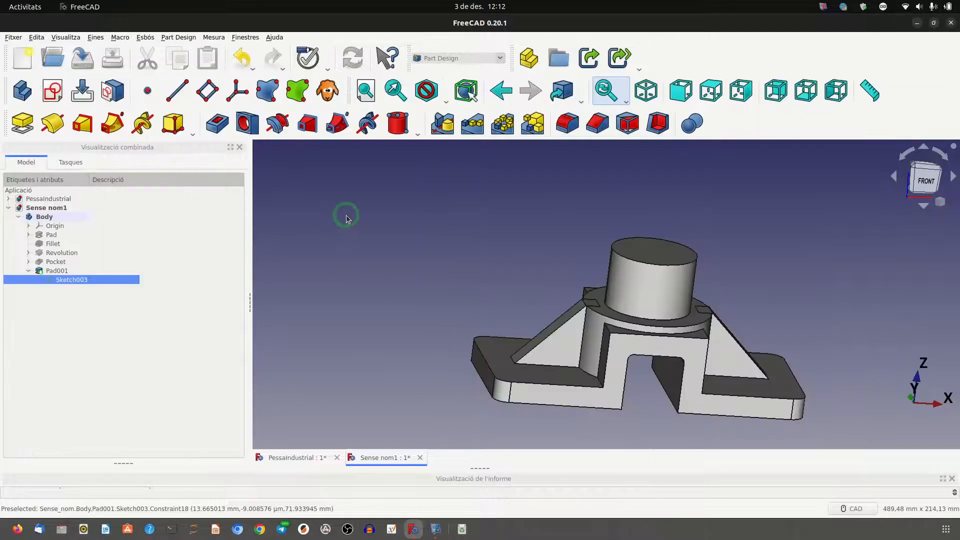
middle_click_drag(441, 280, 460, 309)
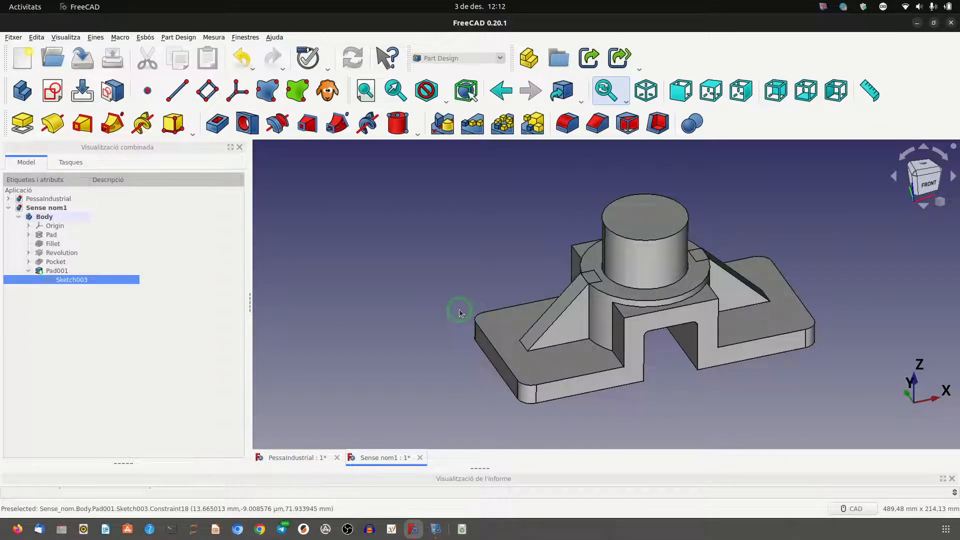
Select the rib pad in the model tree and save the document as pessaindustrial2 in the CursFreecad folder.
left_click(35, 281)
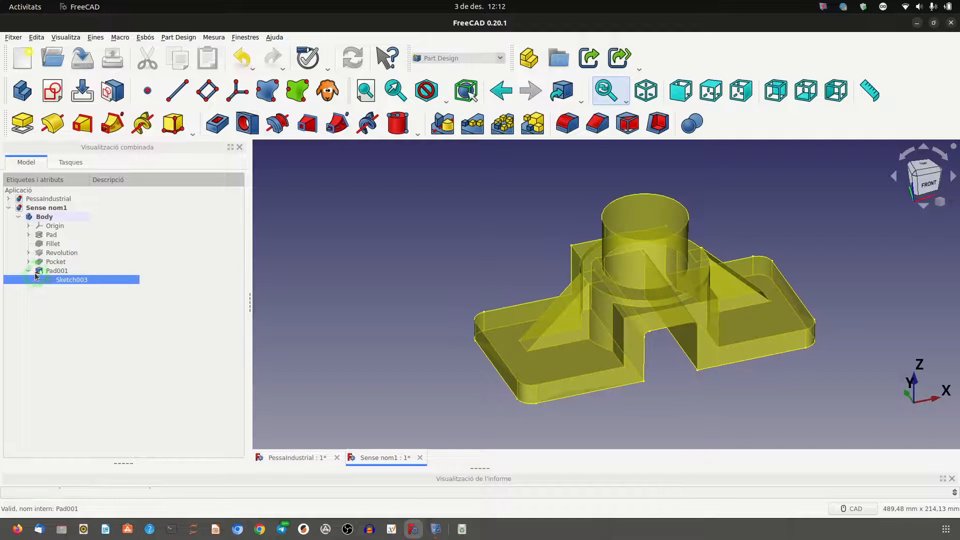
left_click(29, 270)
left_click(43, 273)
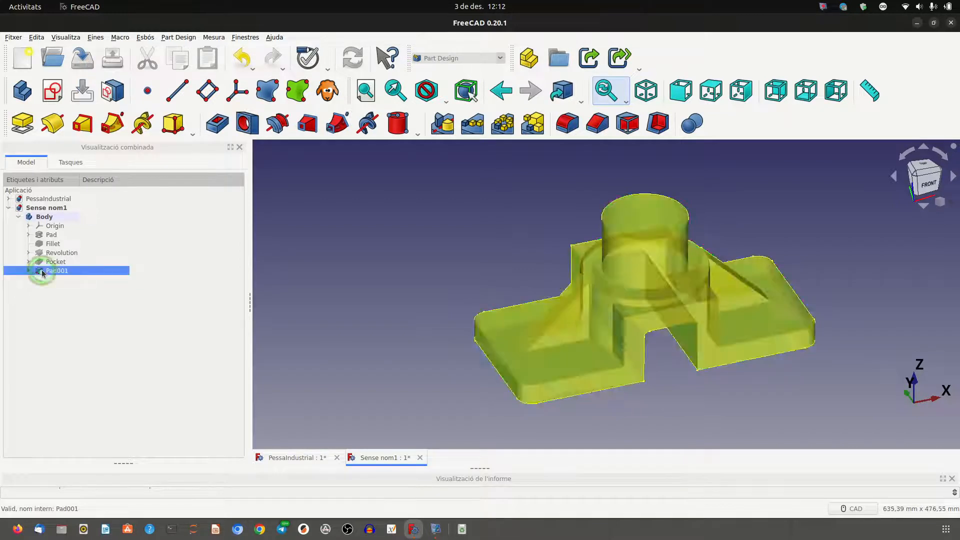
left_click(92, 53)
left_click(516, 350)
type("pes")
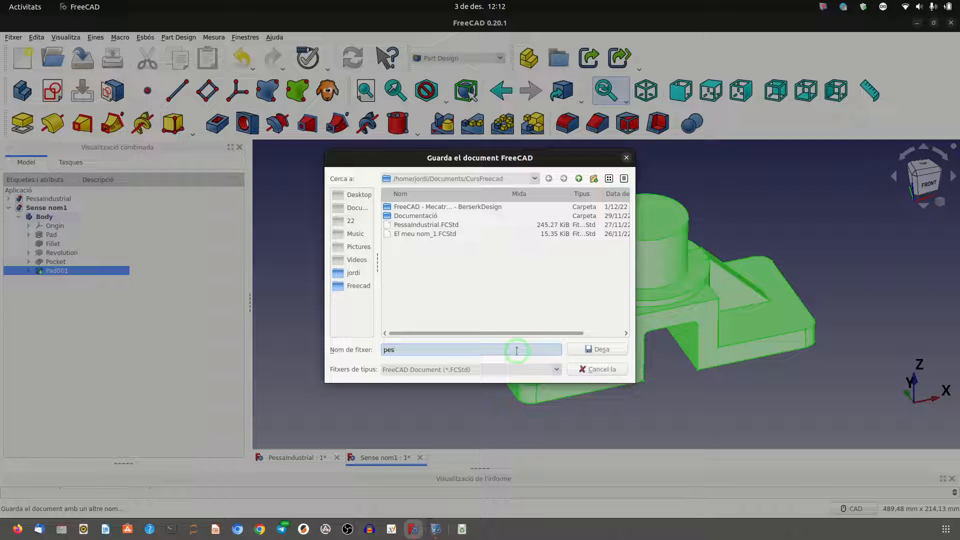
type("saind")
type("ustrai")
type("ia")
left_click(595, 347)
type("l2")
left_click(595, 347)
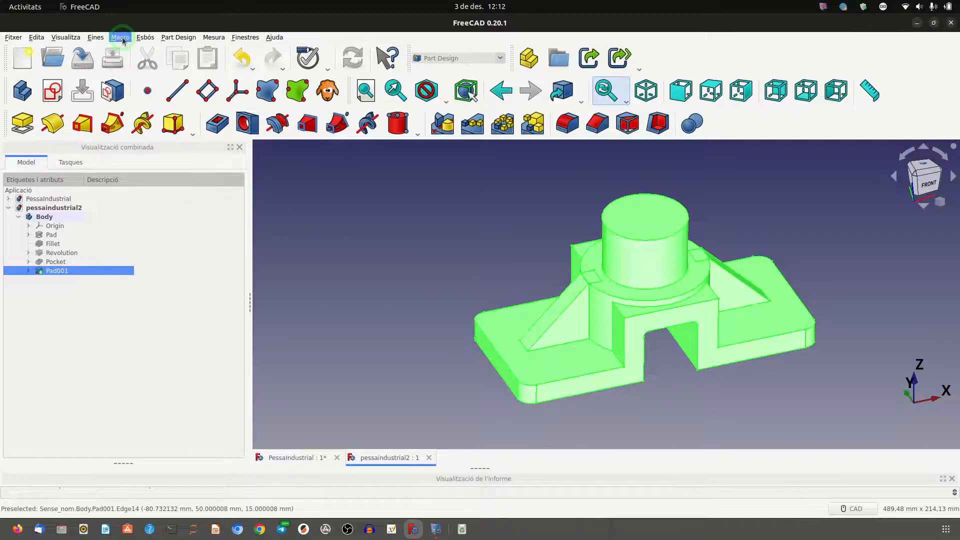
left_click(96, 38)
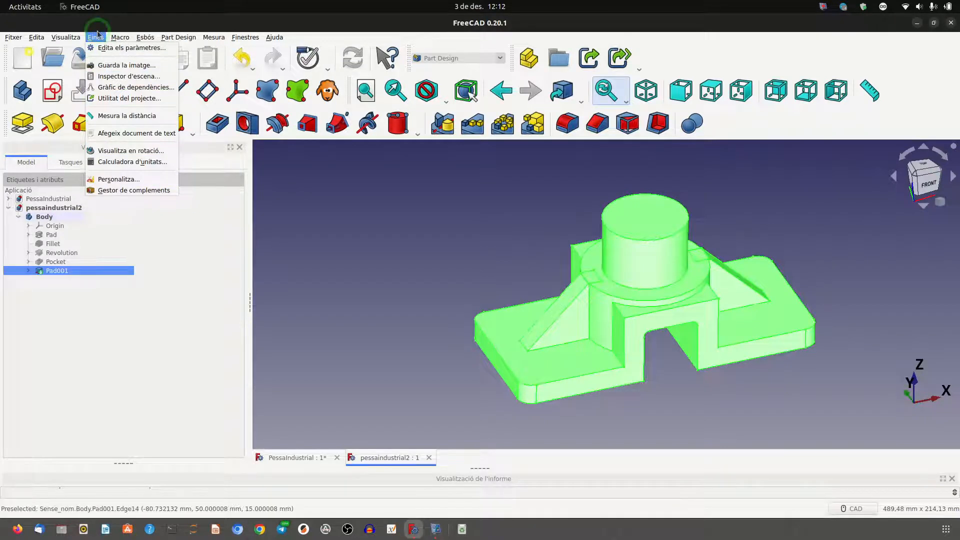
mouse_move(184, 35)
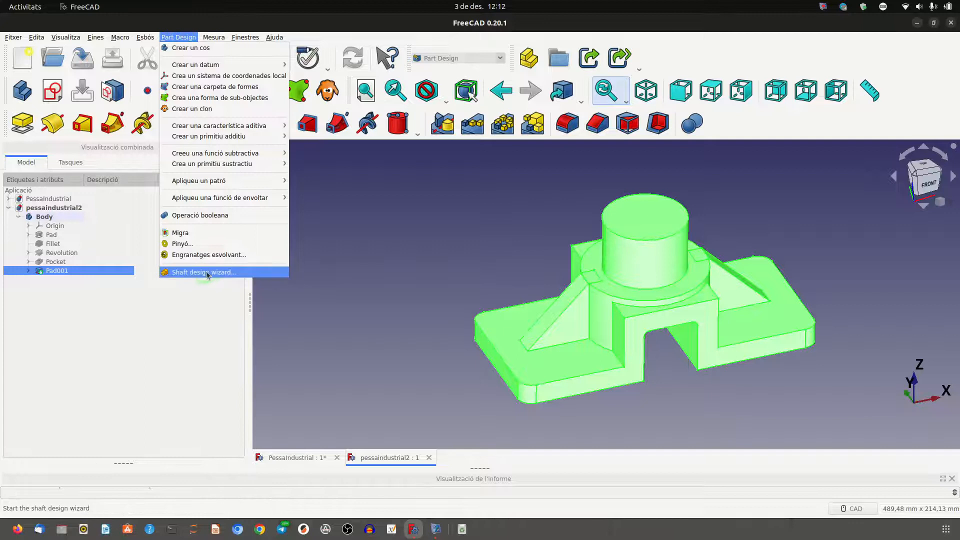
mouse_move(210, 199)
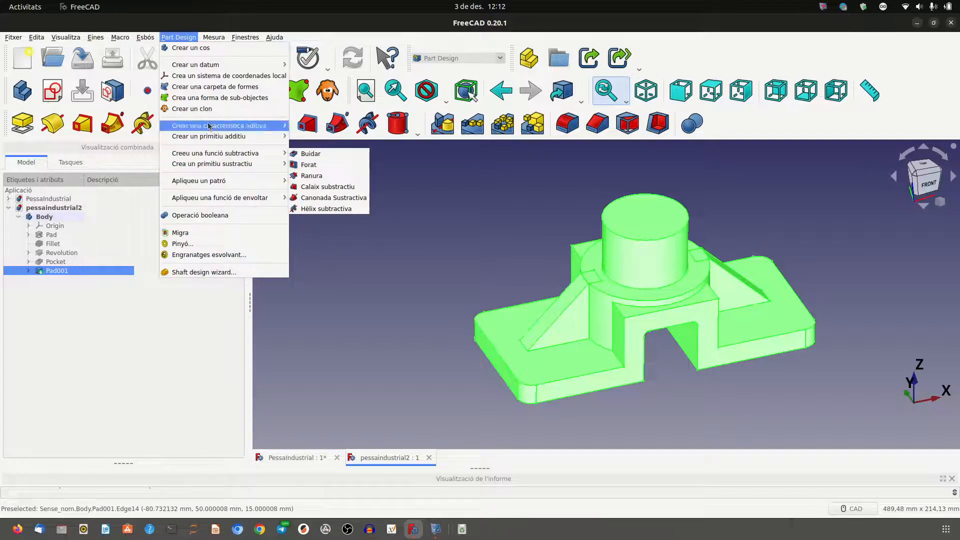
mouse_move(223, 36)
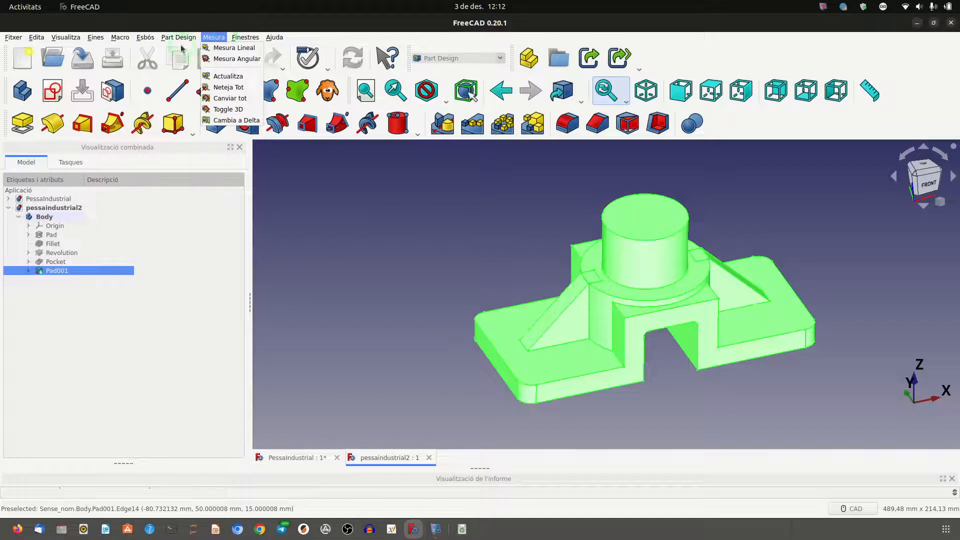
left_click(165, 37)
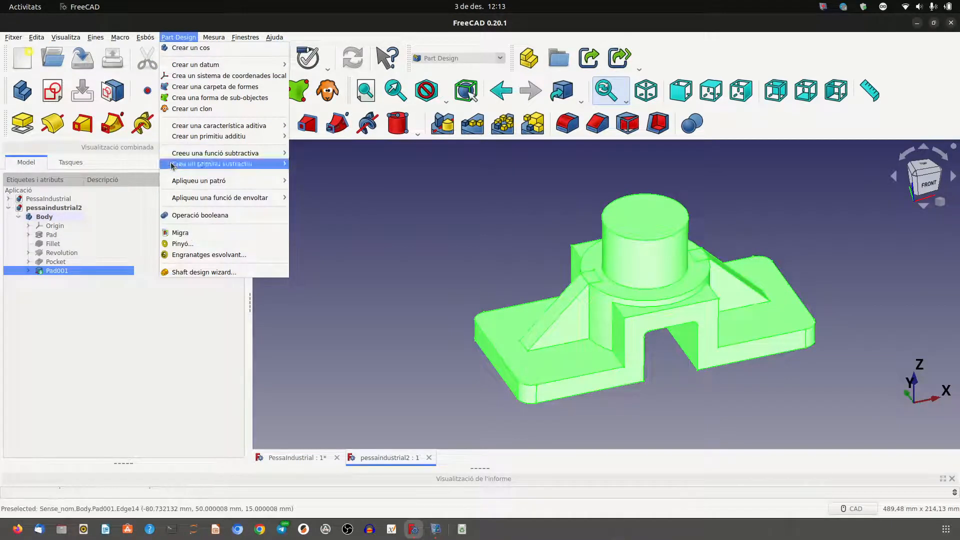
left_click(95, 37)
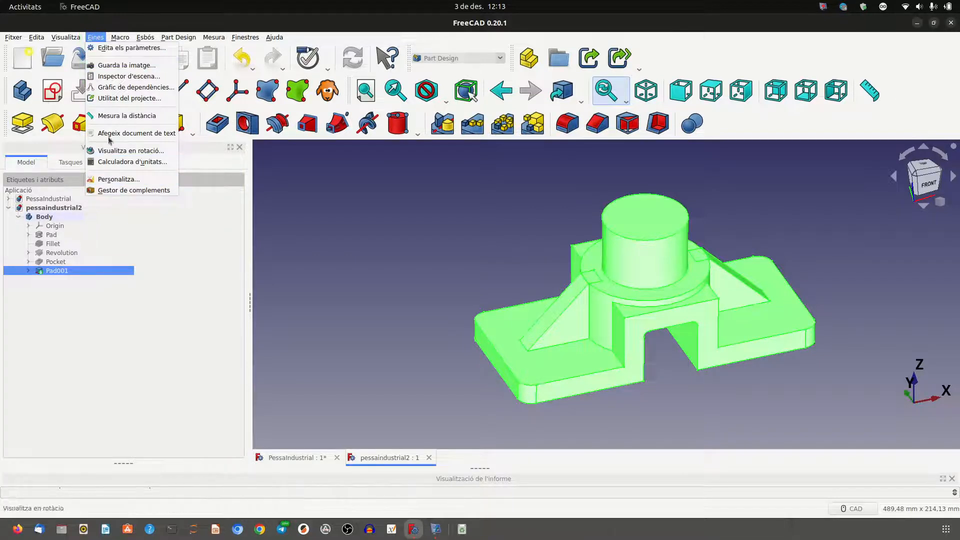
left_click(69, 37)
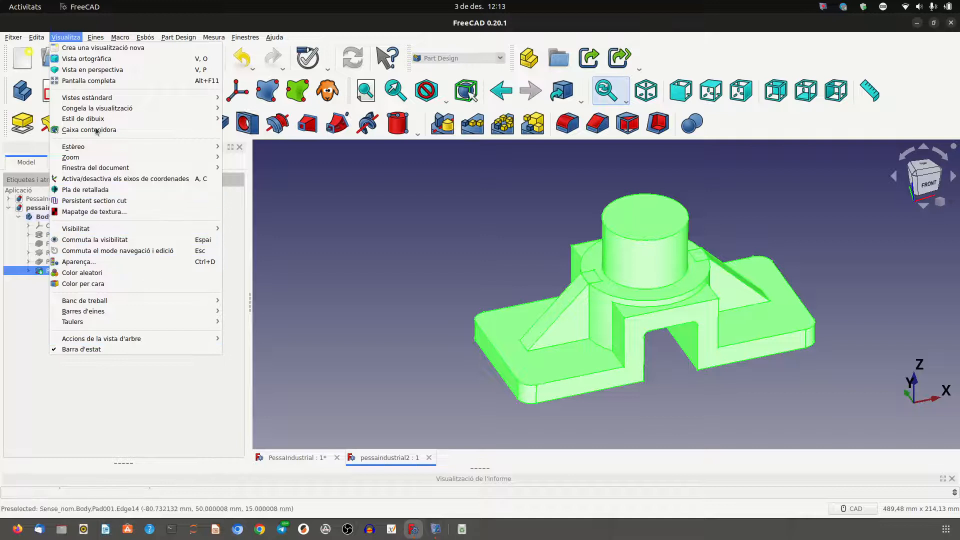
left_click(37, 37)
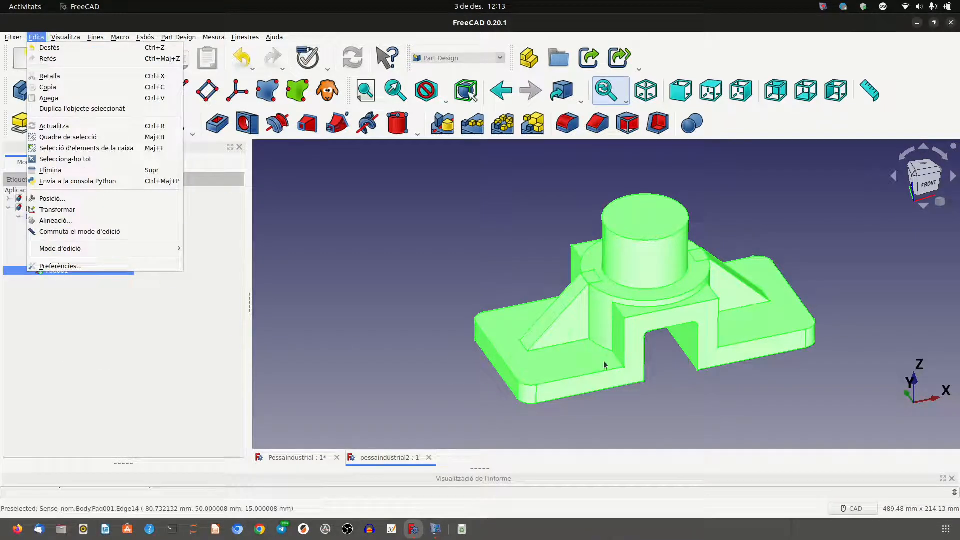
left_click(470, 258)
left_click(202, 283)
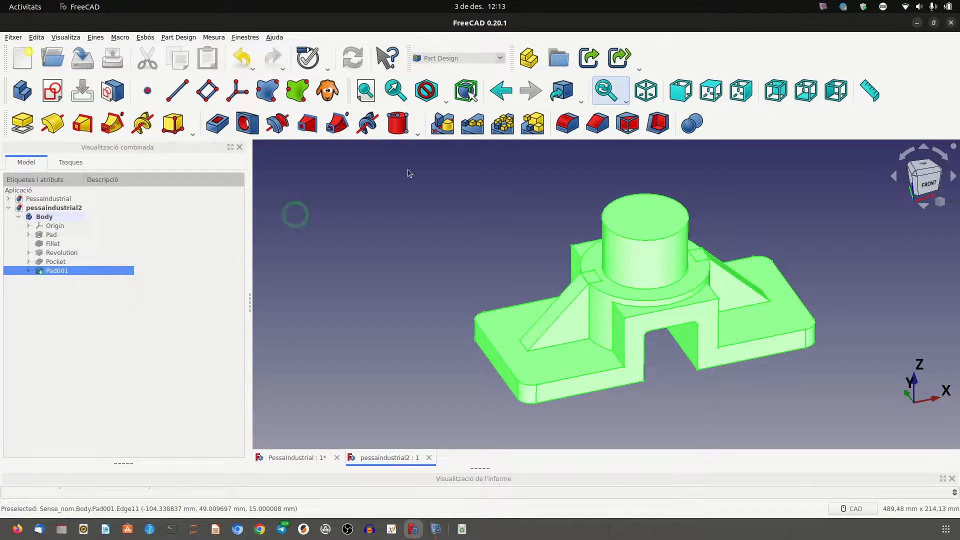
left_click(822, 6)
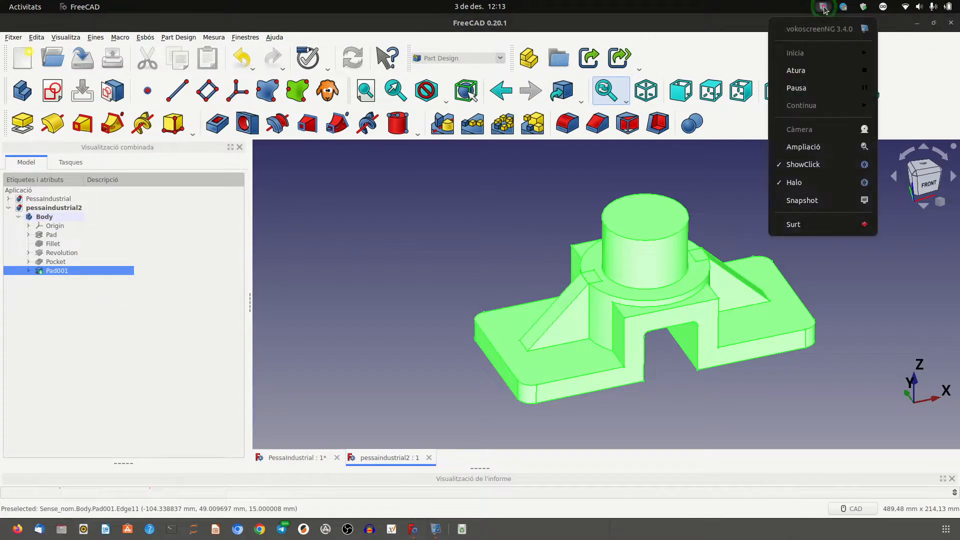